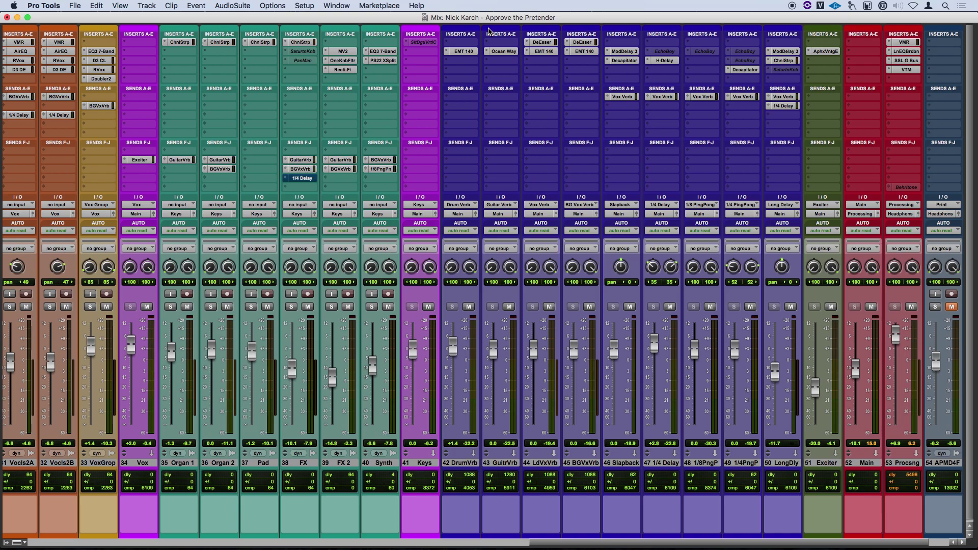
Step: Play the session in the Edit window from bar 28, just before the 04 CHORUS 1 marker, and stop playback
{"action": "key", "text": "super+equal"}
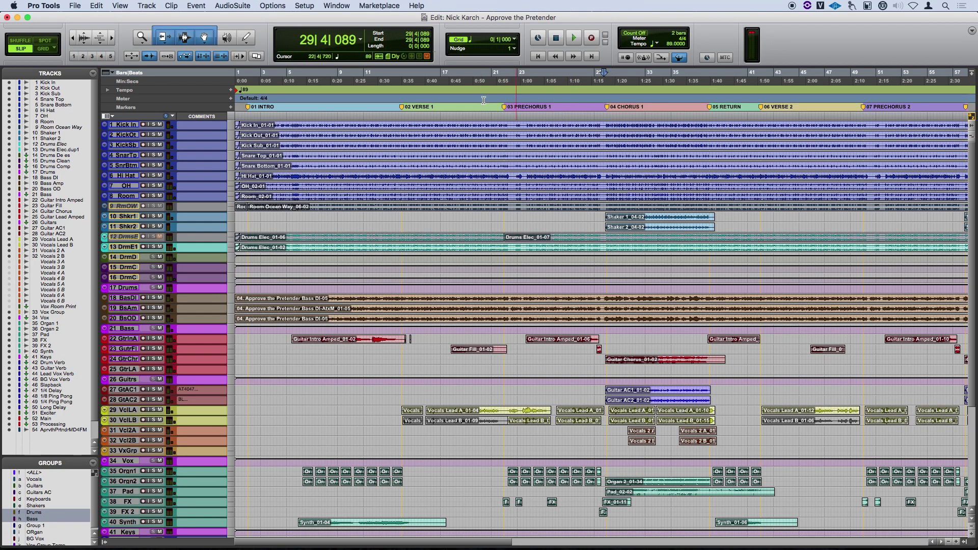
{"action": "left_click", "coordinate": [593, 97]}
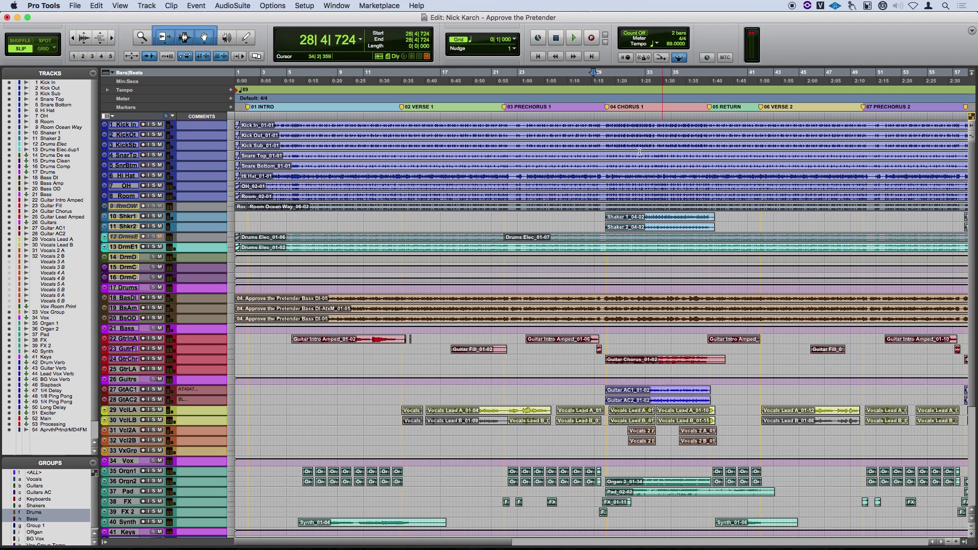
{"action": "key", "text": "space"}
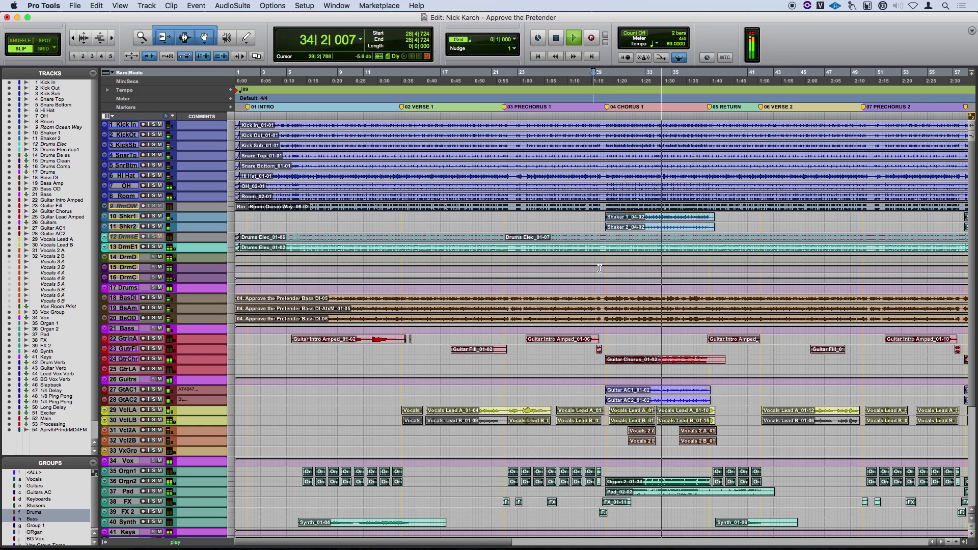
{"action": "key", "text": "space"}
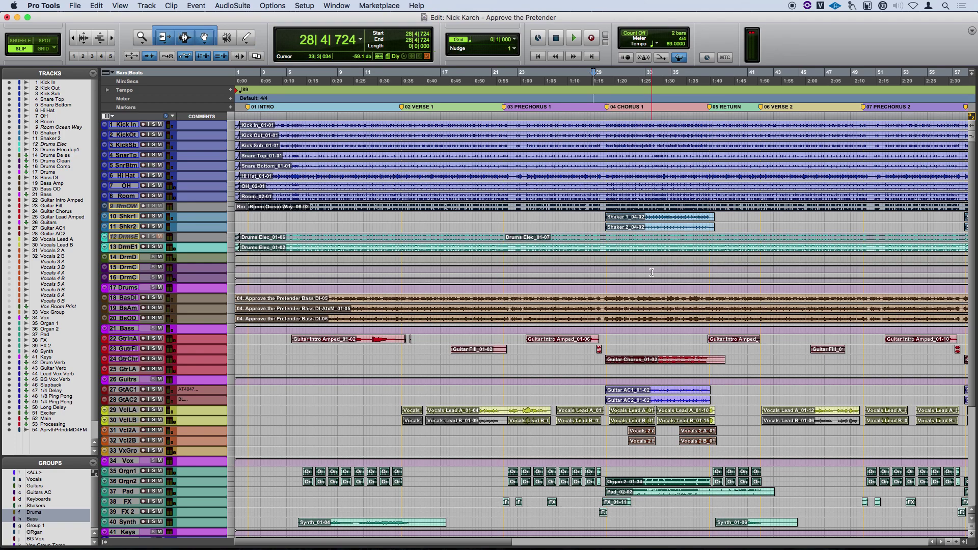
Step: Start playback from bar 17, inside the 02 VERSE 1 section
{"action": "left_click", "coordinate": [535, 106]}
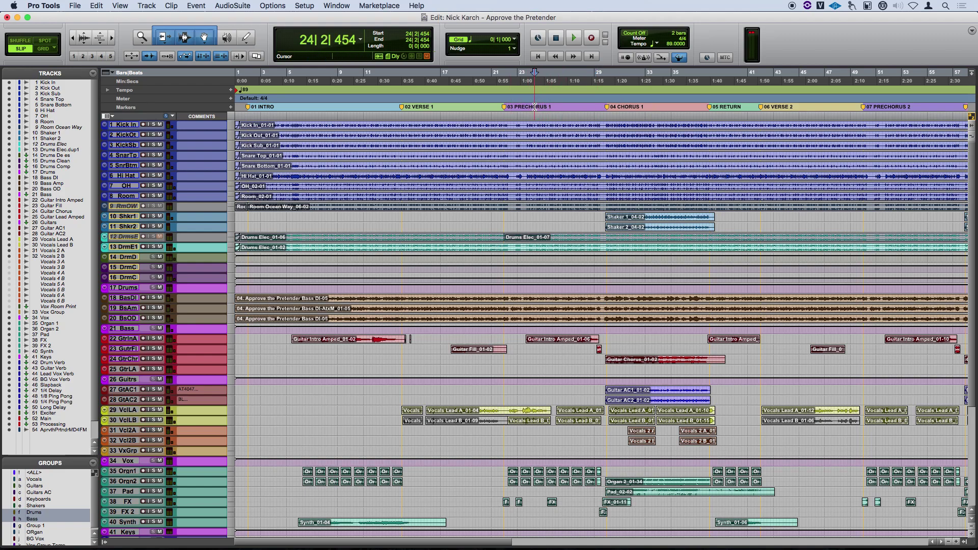
{"action": "left_click", "coordinate": [444, 107]}
{"action": "key", "text": "space"}
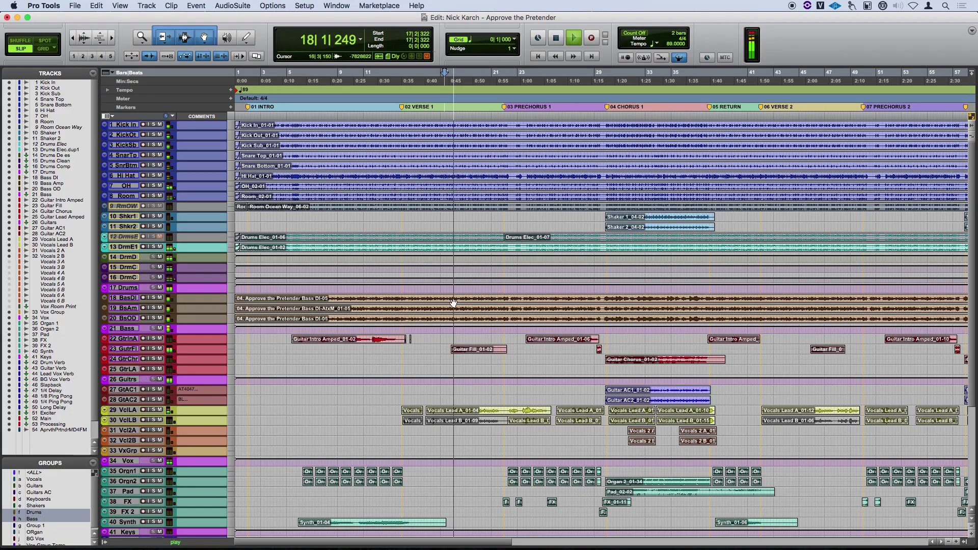
Step: Insert the stereo Oscillot Perspective plug-in on the Processing track after VTM in the Mix window, and switch off its speaker A simulation
{"action": "key", "text": "super+equal"}
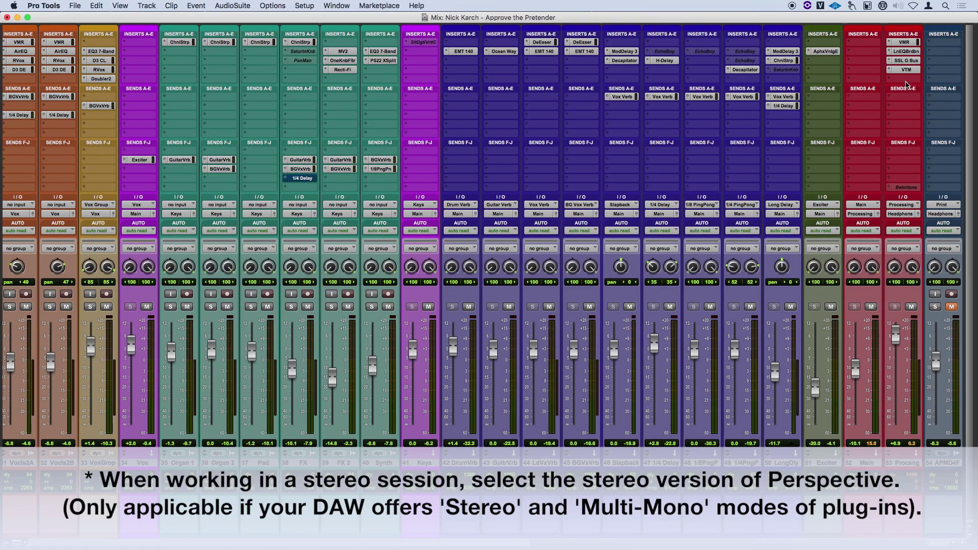
{"action": "left_click", "coordinate": [906, 82]}
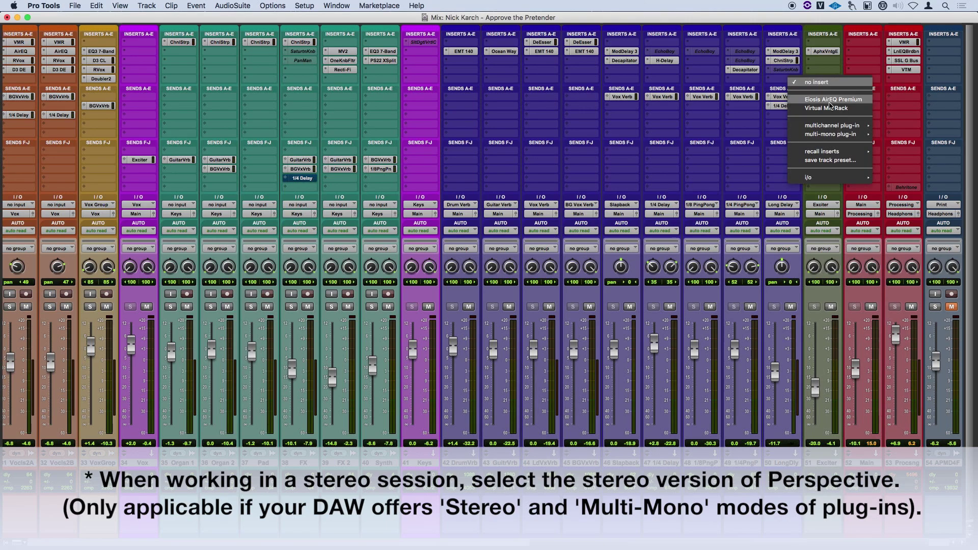
{"action": "mouse_move", "coordinate": [830, 126]}
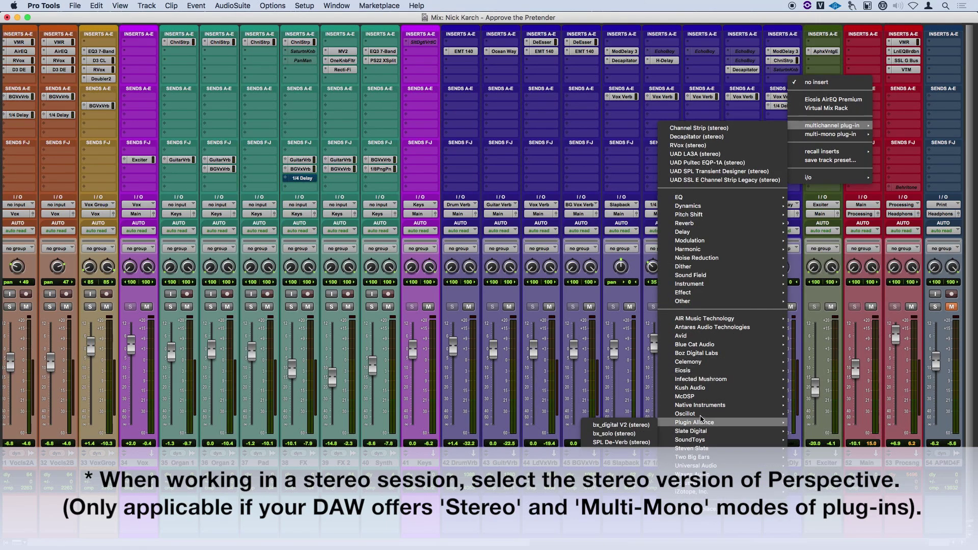
{"action": "mouse_move", "coordinate": [700, 418]}
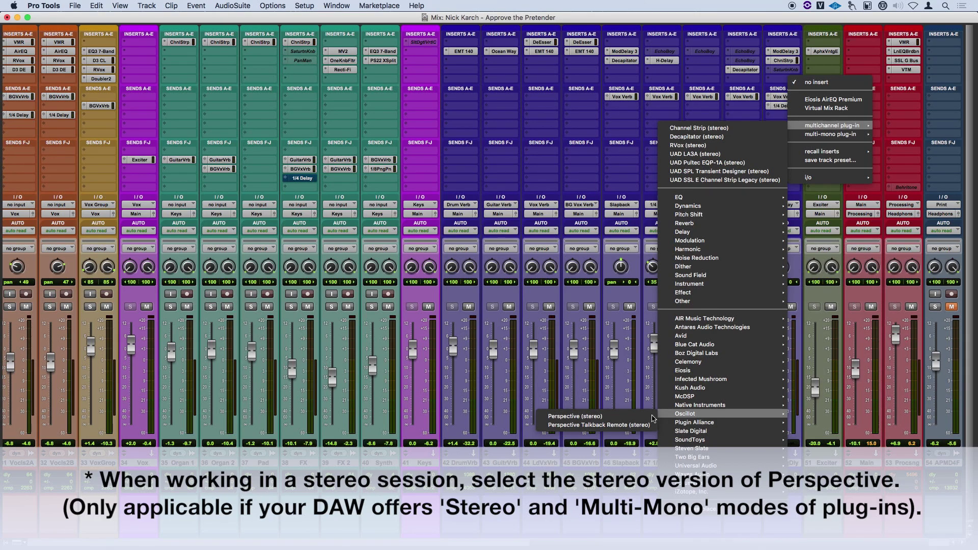
{"action": "left_click", "coordinate": [626, 417]}
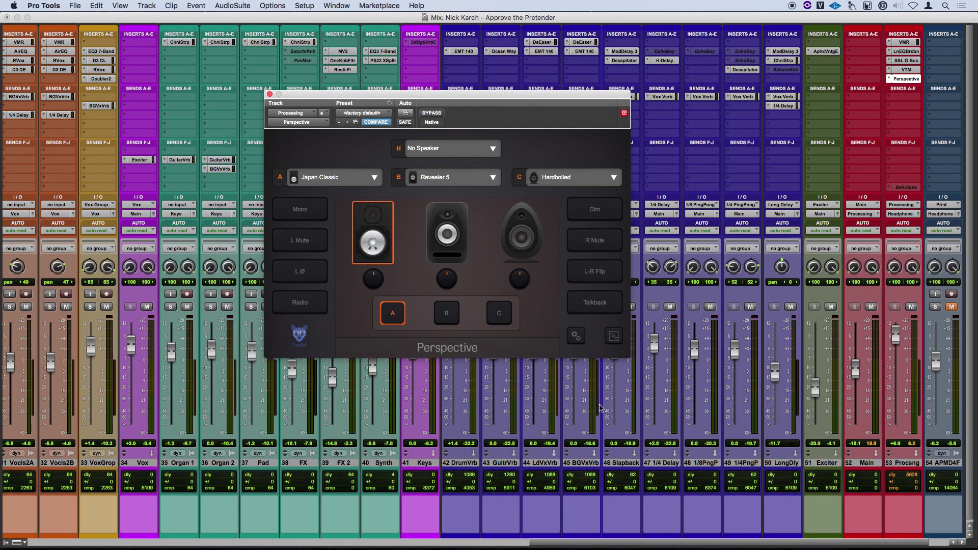
{"action": "left_click", "coordinate": [353, 224]}
{"action": "left_click", "coordinate": [436, 320]}
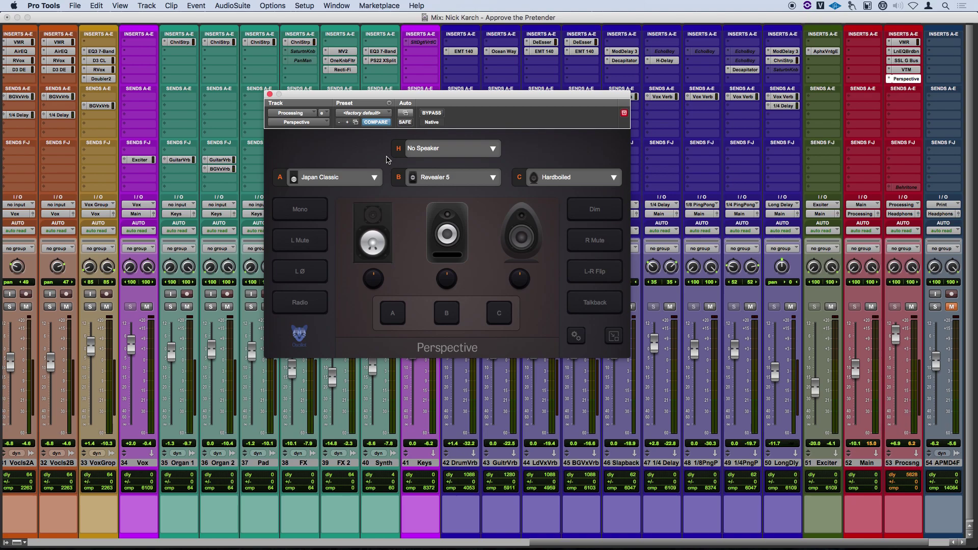
Step: Try Dynamic BM 5-6 as Perspective's H speaker and return the selection to No Speaker
{"action": "left_click", "coordinate": [449, 150]}
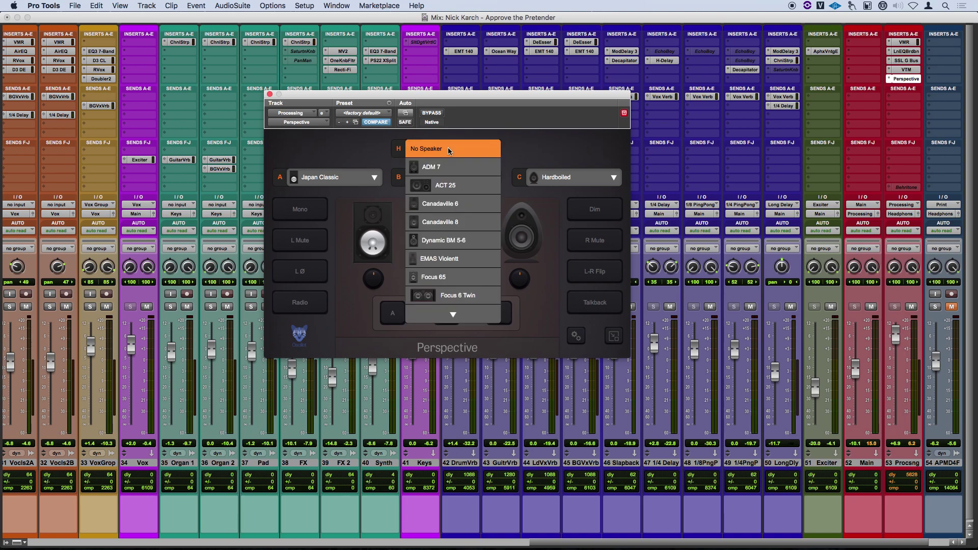
{"action": "left_click", "coordinate": [456, 245]}
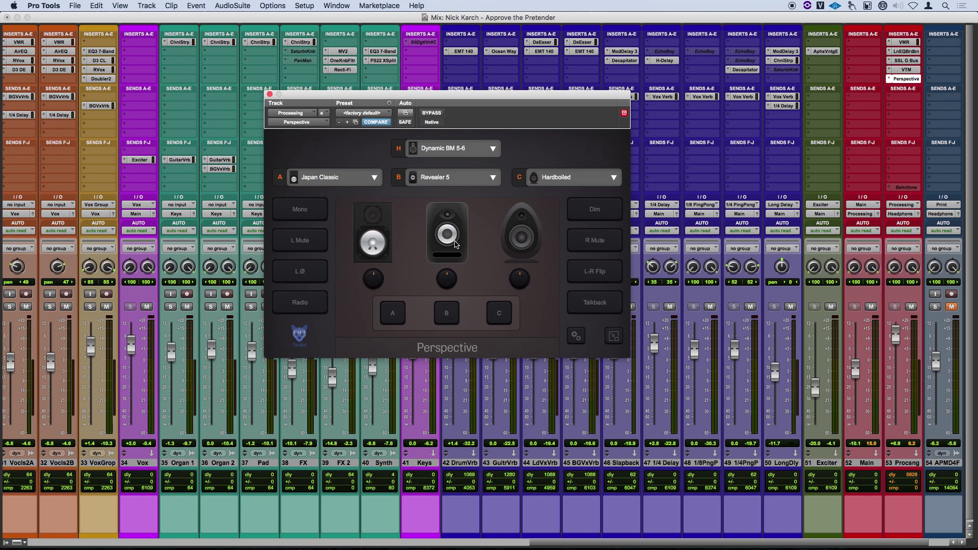
{"action": "left_click", "coordinate": [453, 154]}
{"action": "key", "text": "Up"}
{"action": "key", "text": "Up"}
{"action": "key", "text": "Up"}
{"action": "key", "text": "Up"}
{"action": "key", "text": "Up"}
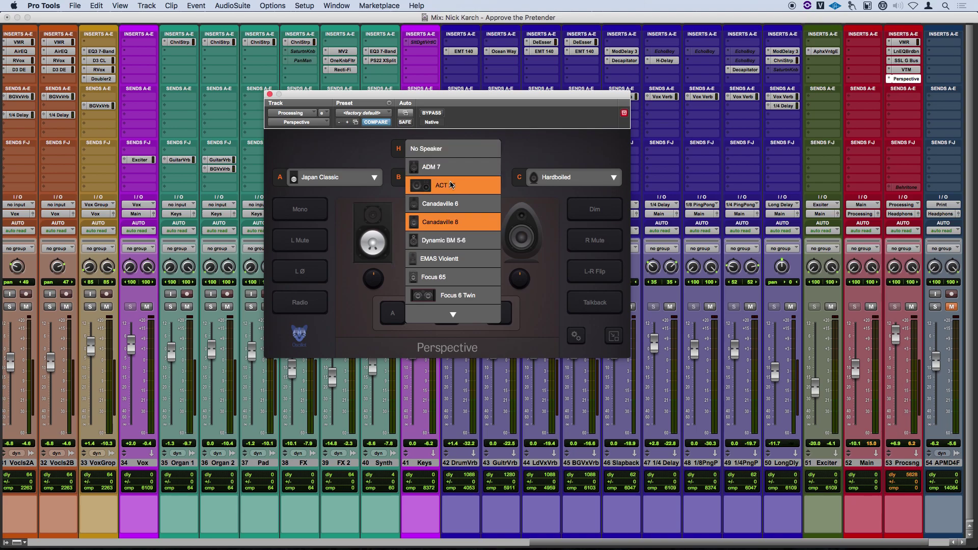
{"action": "key", "text": "Return"}
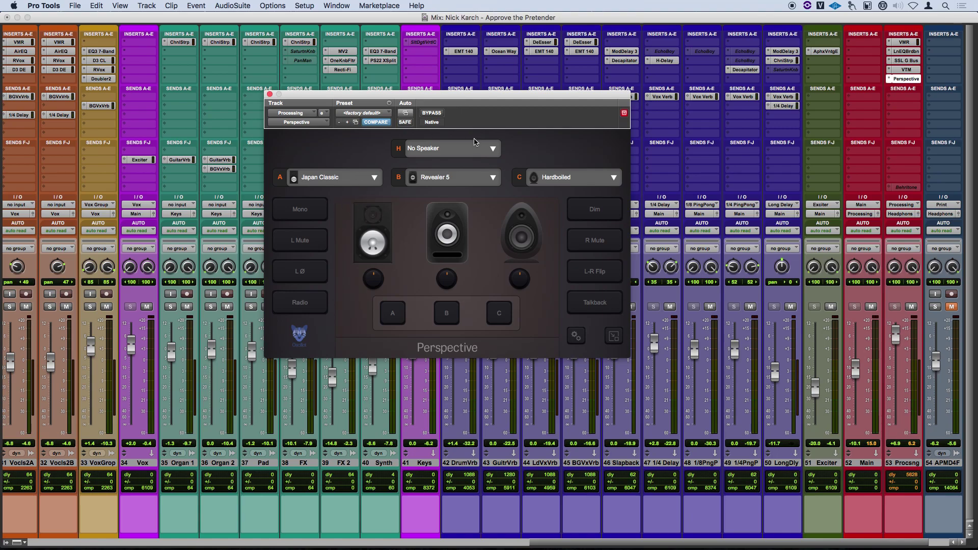
Step: Set Perspective's speaker B to Laptop and speaker C to Gelec 8040
{"action": "left_click", "coordinate": [476, 178]}
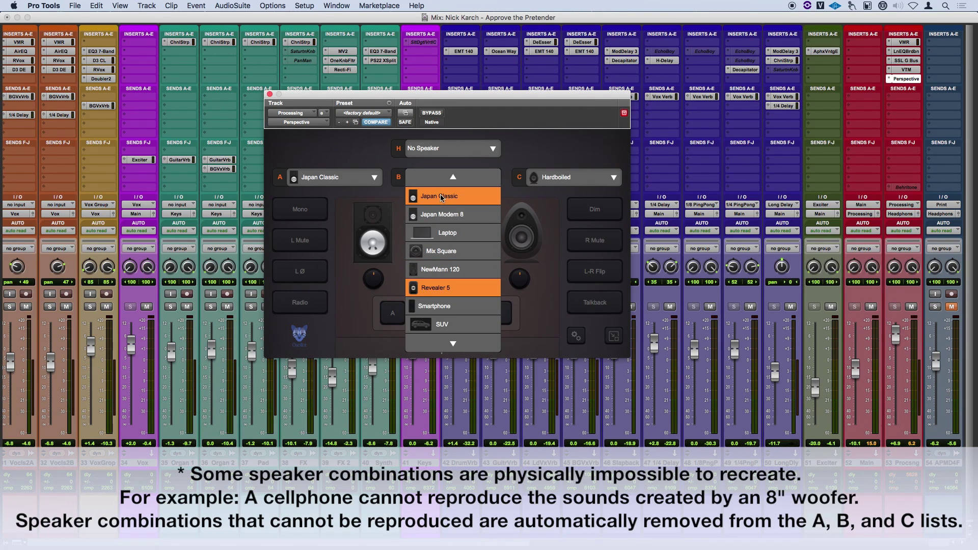
{"action": "scroll", "coordinate": [463, 300], "scroll_direction": "down", "scroll_amount": 1}
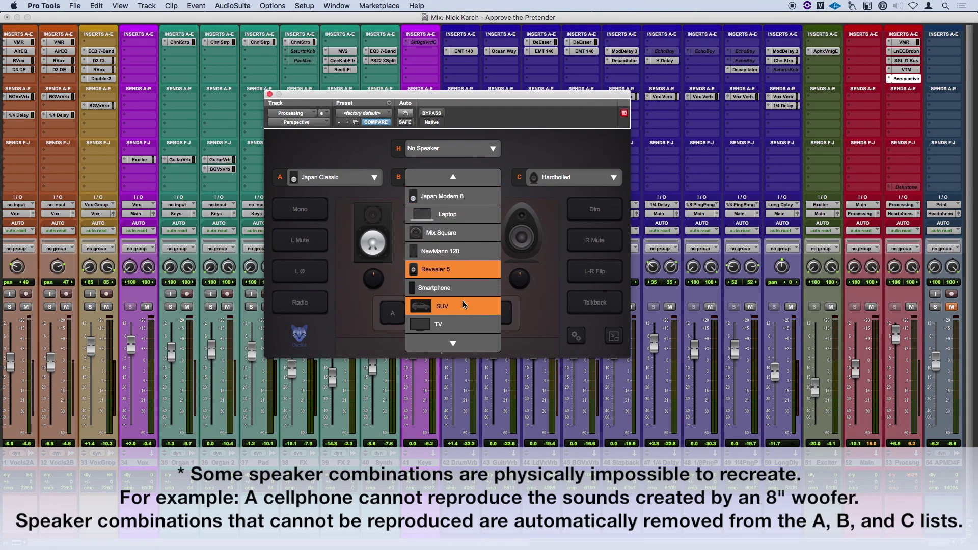
{"action": "left_click", "coordinate": [449, 214]}
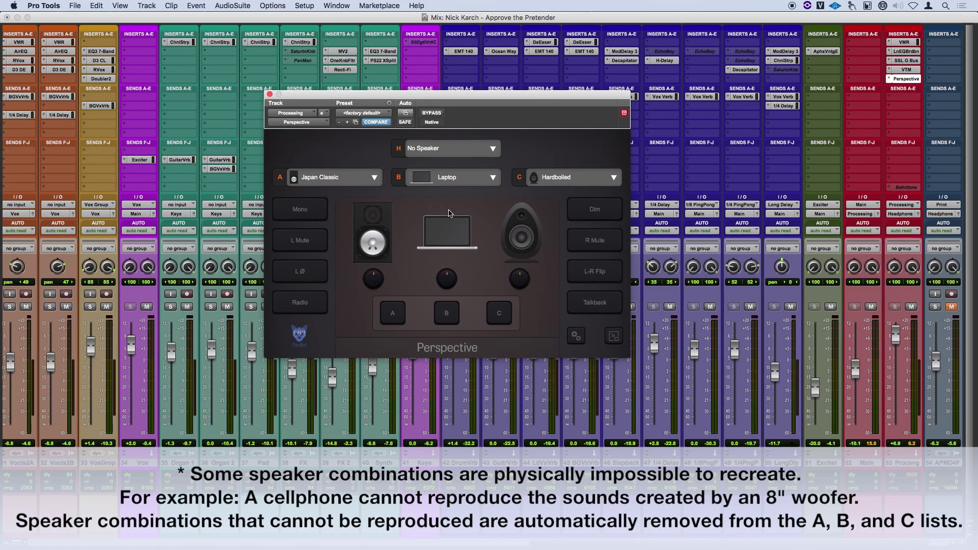
{"action": "left_click", "coordinate": [564, 176]}
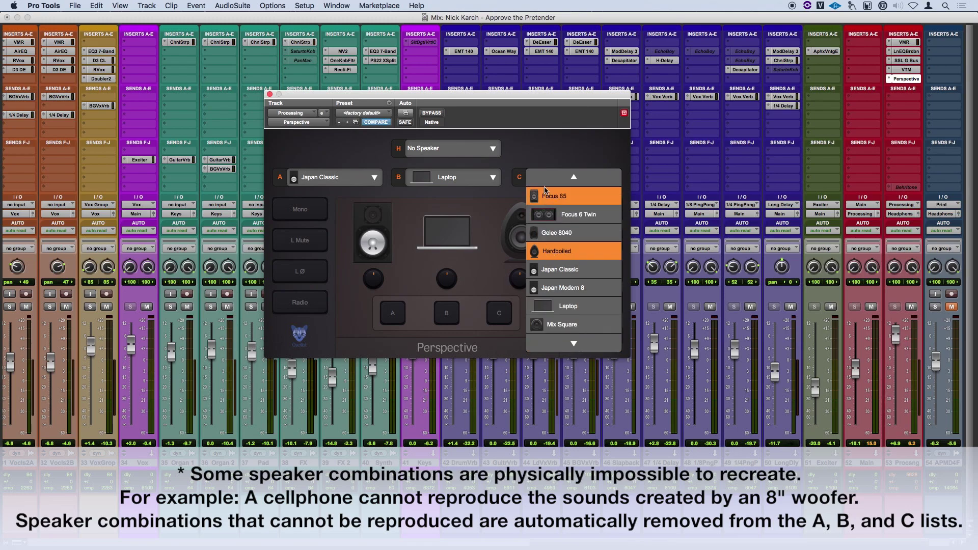
{"action": "scroll", "coordinate": [545, 196], "scroll_direction": "up", "scroll_amount": 1}
{"action": "left_click", "coordinate": [576, 254]}
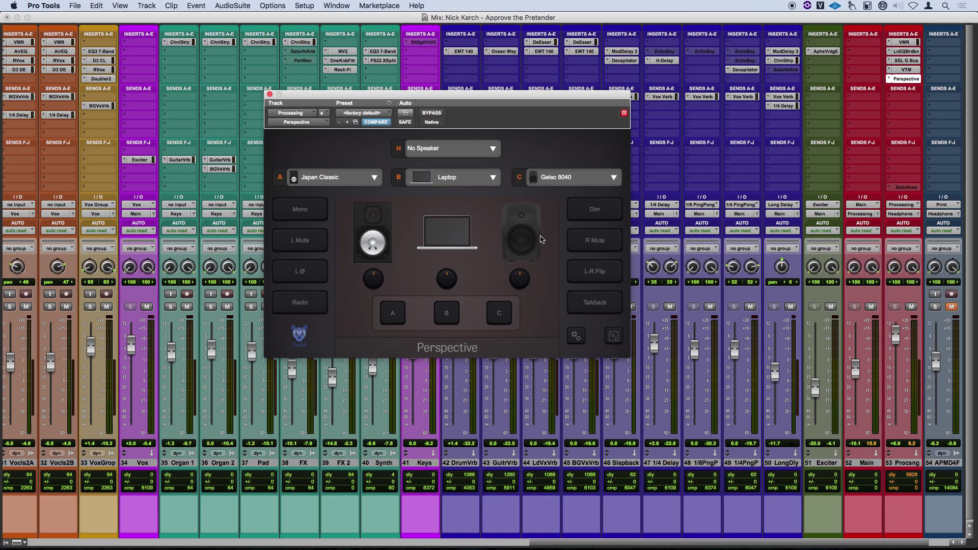
Step: Set the Edit window playback position to bar 29, just before 04 CHORUS 1, and return to the Mix window with Perspective open
{"action": "key", "text": "super+equal"}
{"action": "left_click_drag", "start_coordinate": [448, 95], "coordinate": [369, 129]}
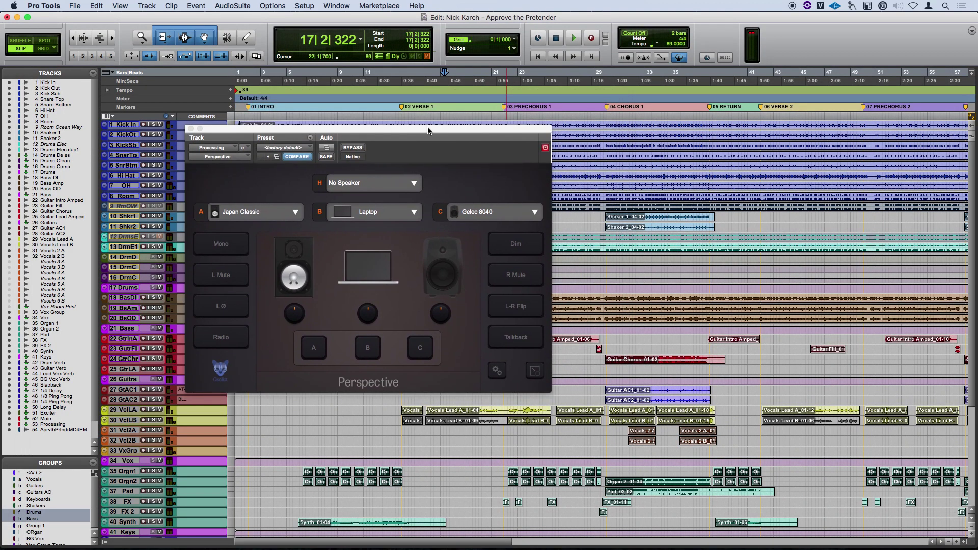
{"action": "left_click", "coordinate": [599, 98]}
{"action": "left_click_drag", "start_coordinate": [514, 131], "coordinate": [546, 126]}
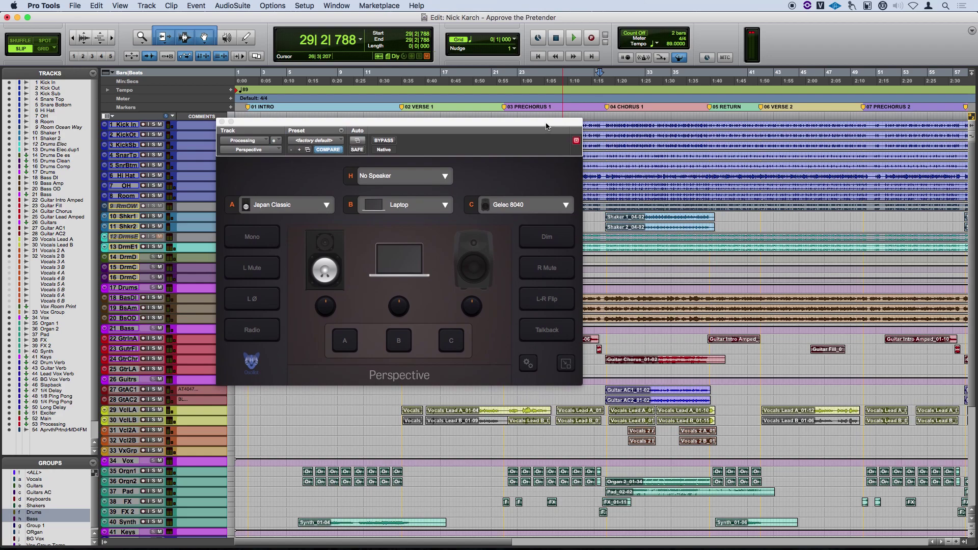
{"action": "key", "text": "super+equal"}
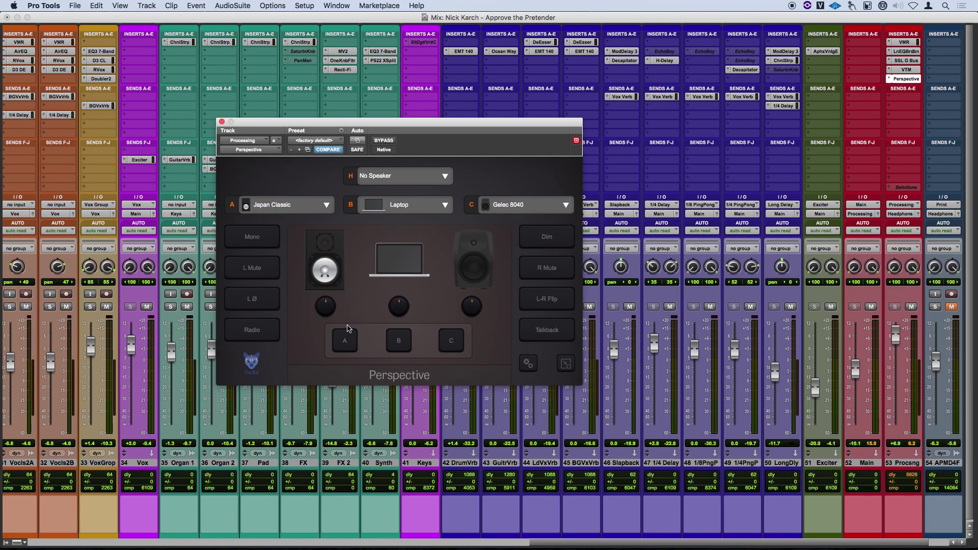
Step: Play the mix and alternate between speaker A (Japan Classic) and speaker B (Laptop) to compare their sound
{"action": "key", "text": "space"}
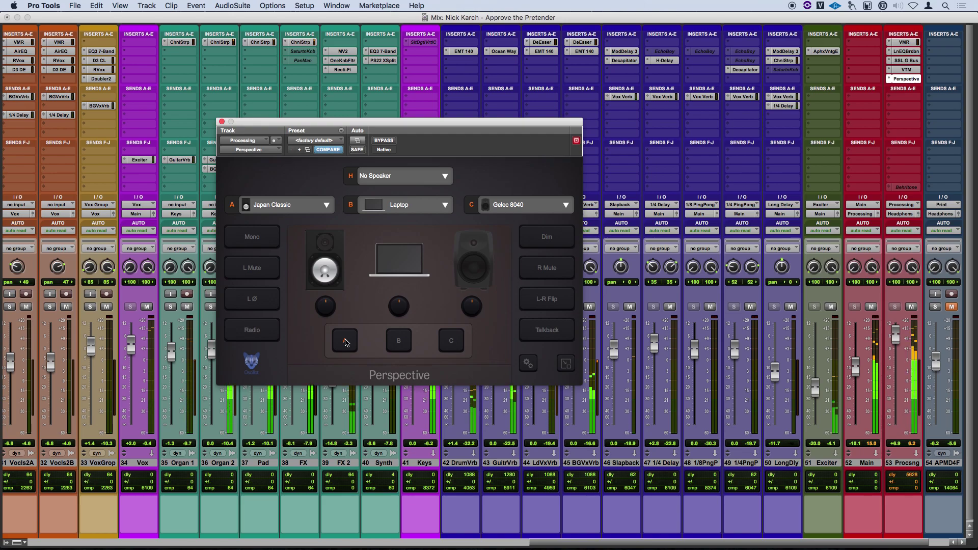
{"action": "left_click", "coordinate": [345, 342]}
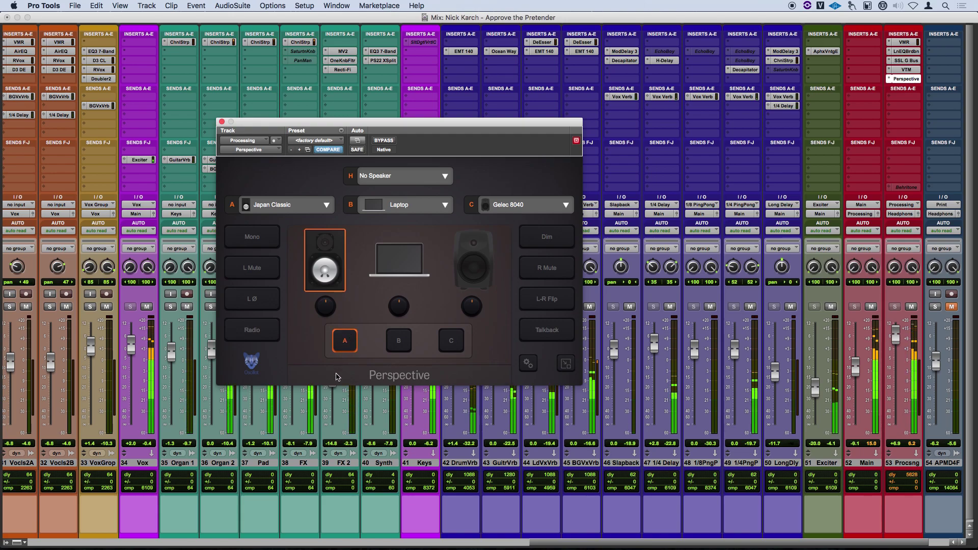
{"action": "left_click", "coordinate": [400, 344]}
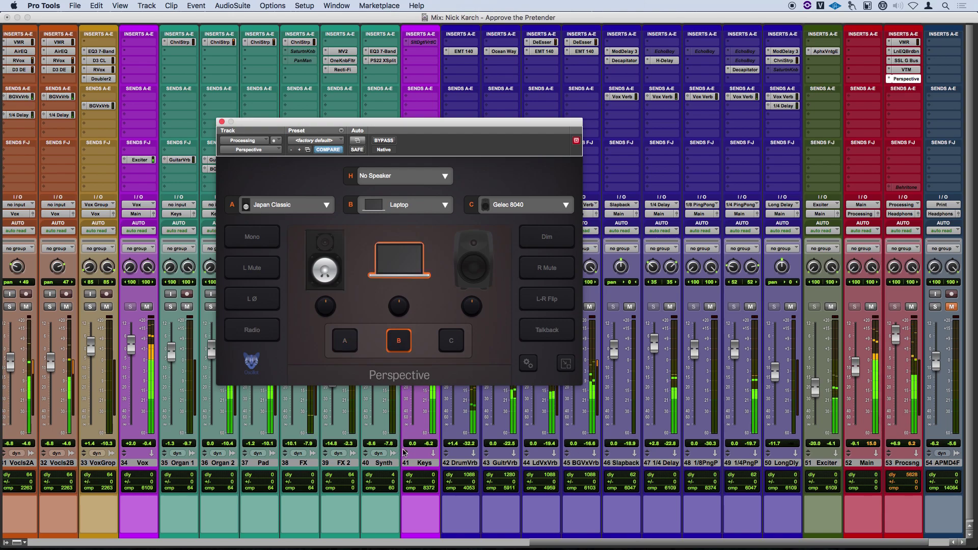
{"action": "left_click", "coordinate": [352, 340]}
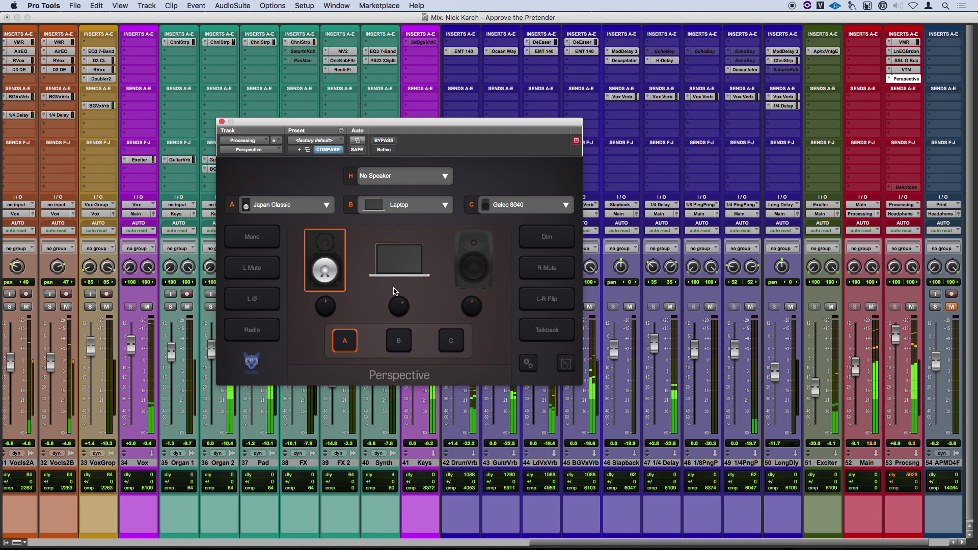
{"action": "left_click", "coordinate": [400, 344]}
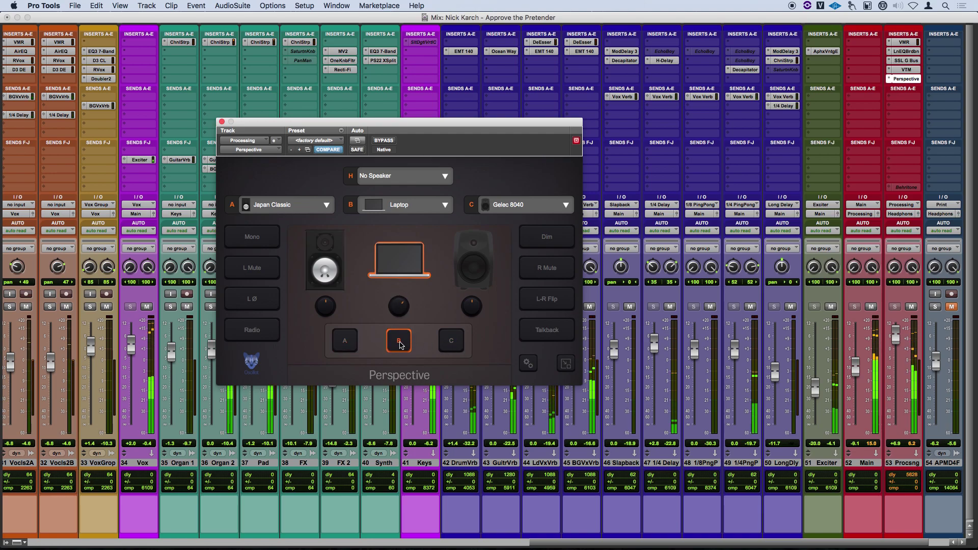
Step: Compare speaker C (Gelec 8040) with speakers A and B during playback, finishing with the speaker simulations switched off
{"action": "left_click", "coordinate": [451, 340]}
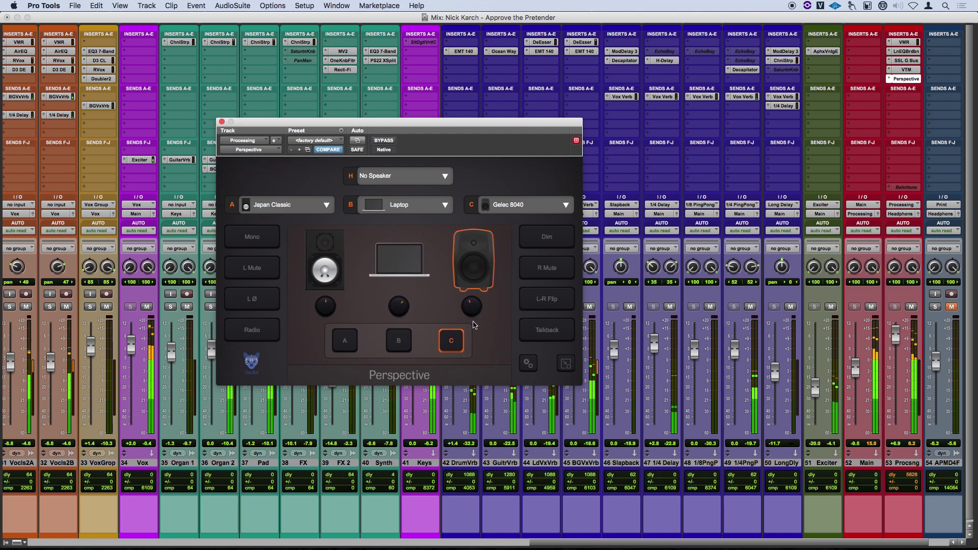
{"action": "left_click", "coordinate": [352, 349]}
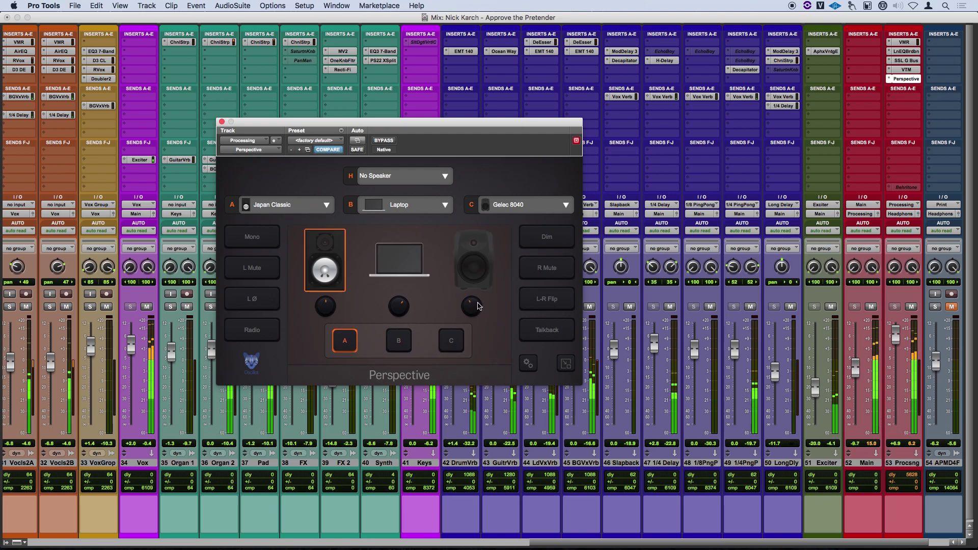
{"action": "left_click", "coordinate": [455, 340]}
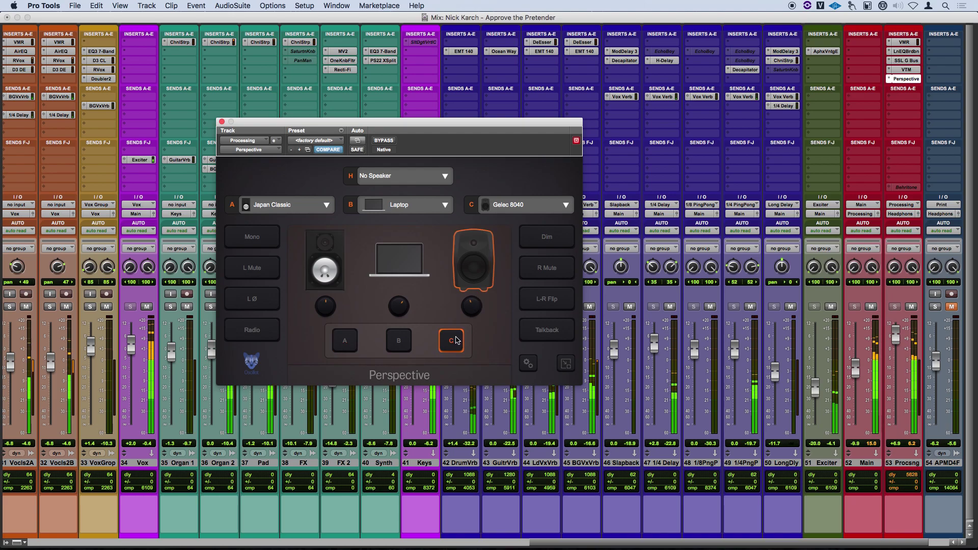
{"action": "left_click", "coordinate": [400, 340]}
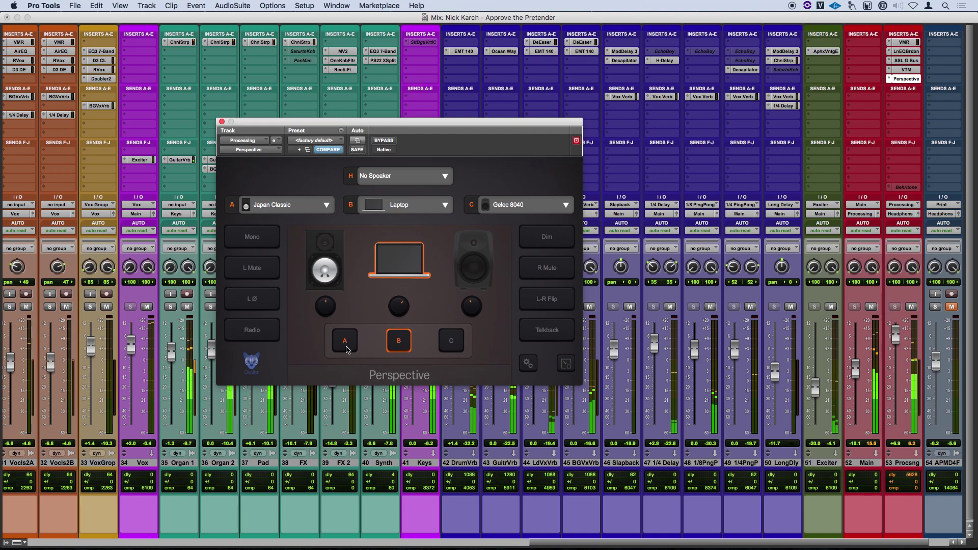
{"action": "left_click", "coordinate": [346, 350]}
{"action": "left_click", "coordinate": [345, 345]}
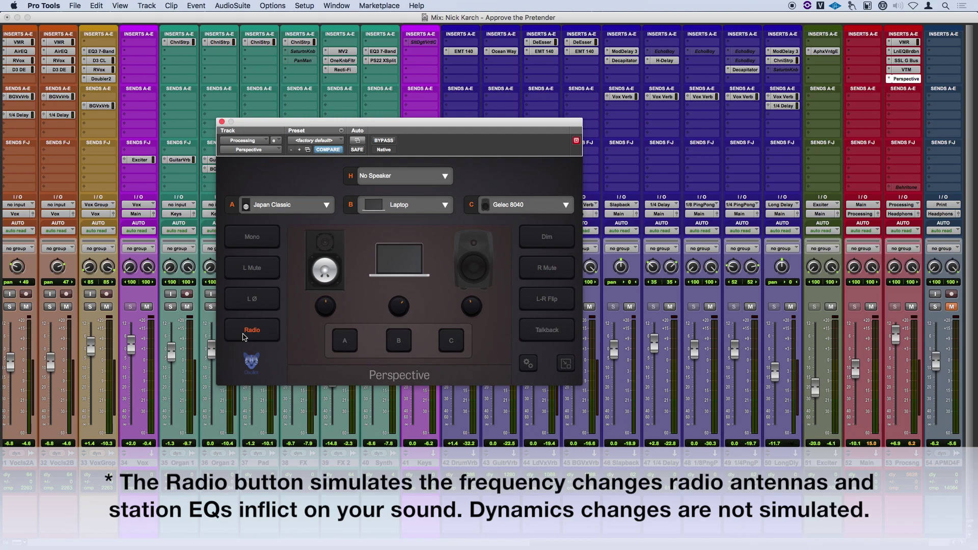
Step: Play the mix and toggle Perspective's Radio simulation with all speakers off to hear its effect, leaving Radio on
{"action": "key", "text": "space"}
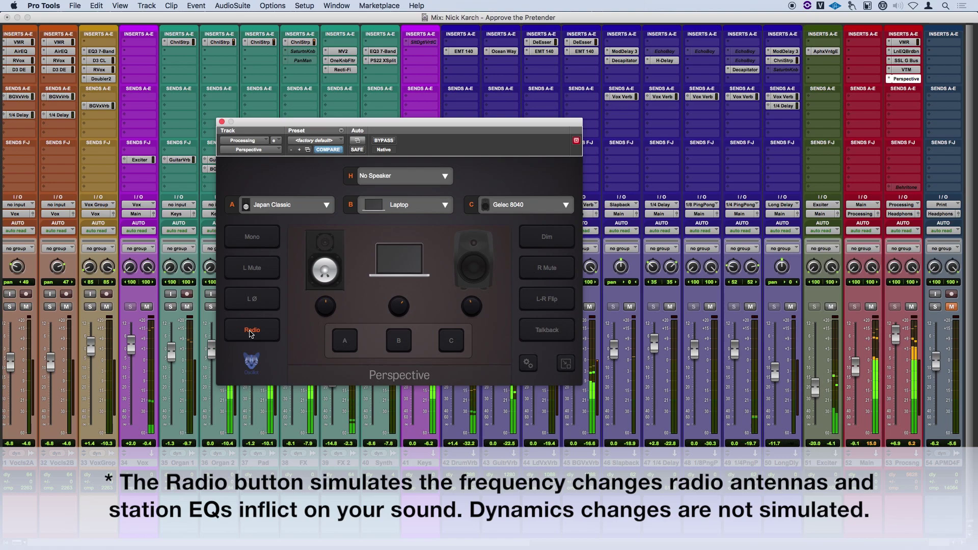
{"action": "left_click", "coordinate": [251, 332]}
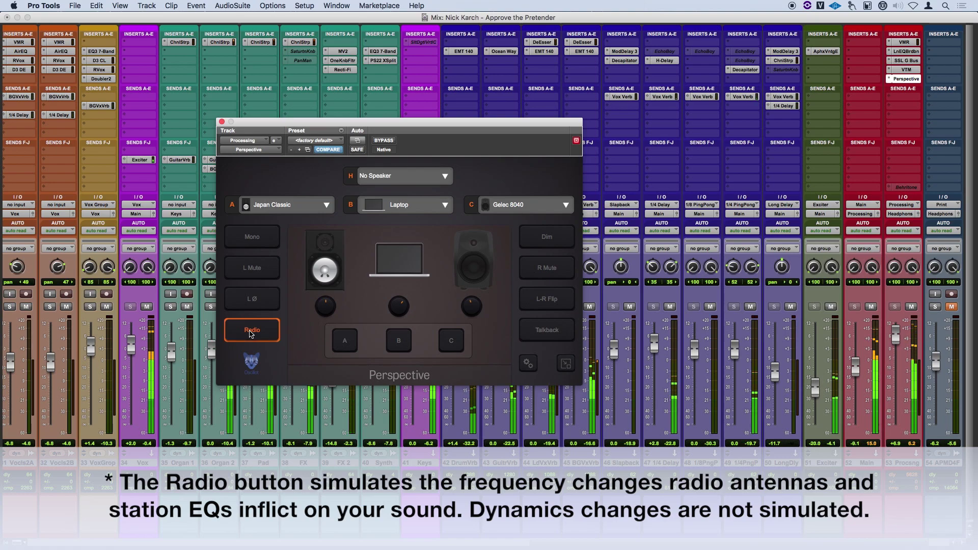
{"action": "left_click", "coordinate": [251, 332]}
{"action": "left_click", "coordinate": [250, 333]}
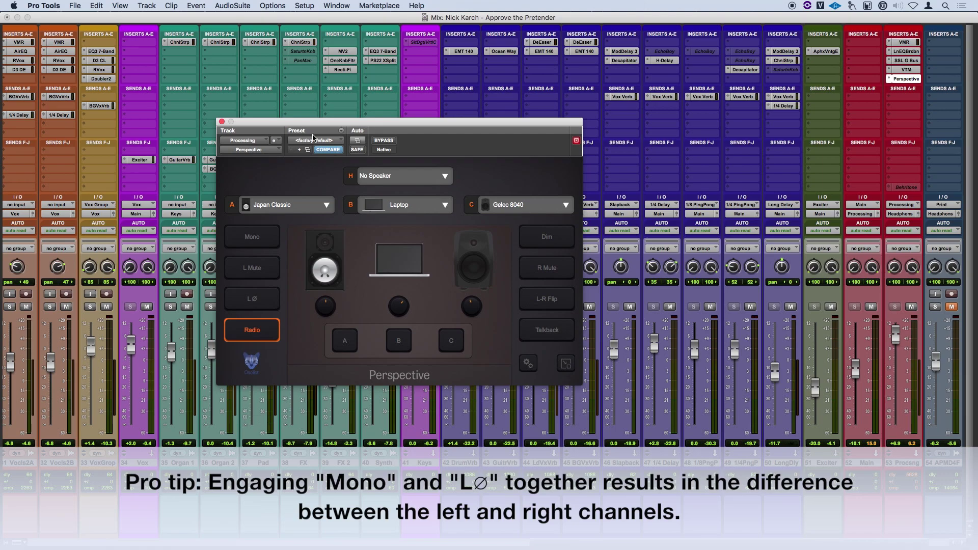
Step: Engage speaker A (Japan Classic) during playback and compare it with and without Radio, finishing with both switched off
{"action": "left_click", "coordinate": [344, 343]}
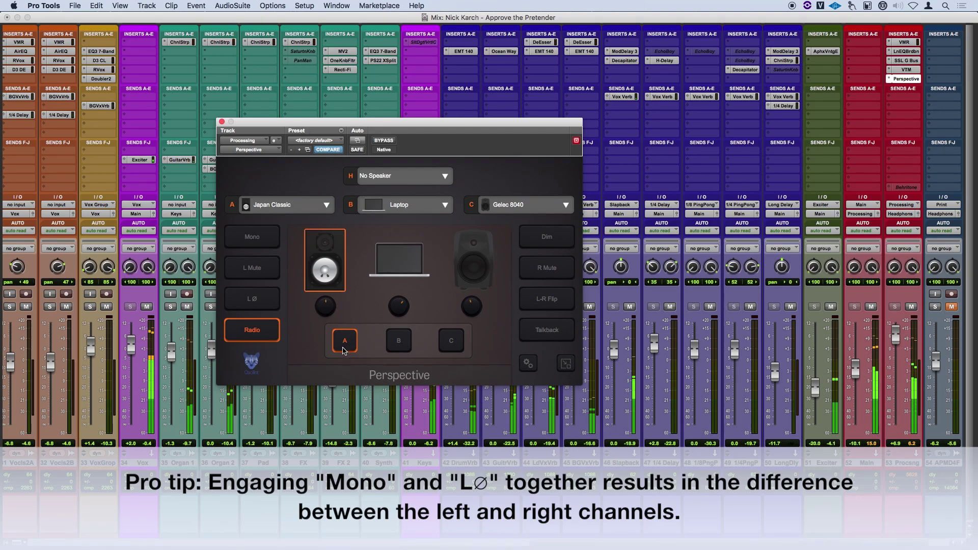
{"action": "left_click", "coordinate": [250, 340]}
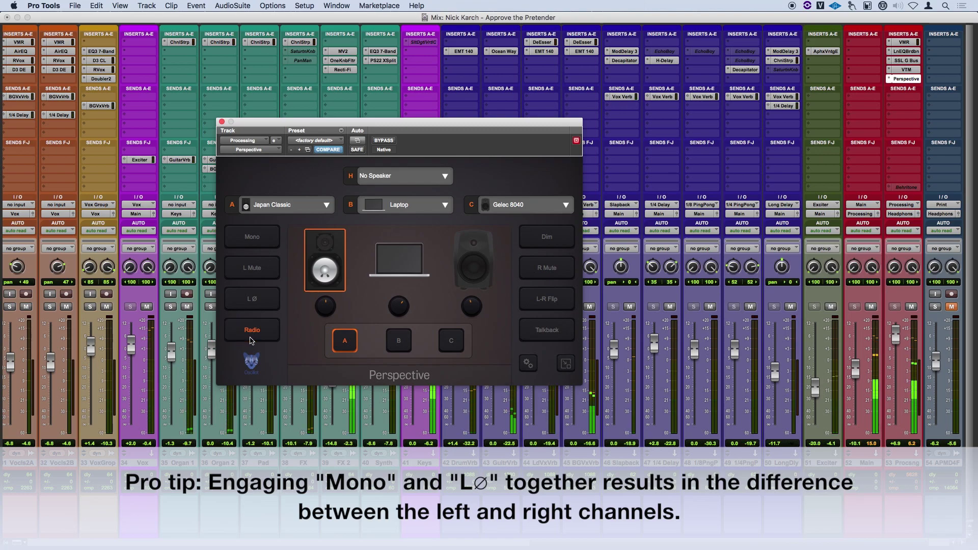
{"action": "left_click", "coordinate": [250, 340]}
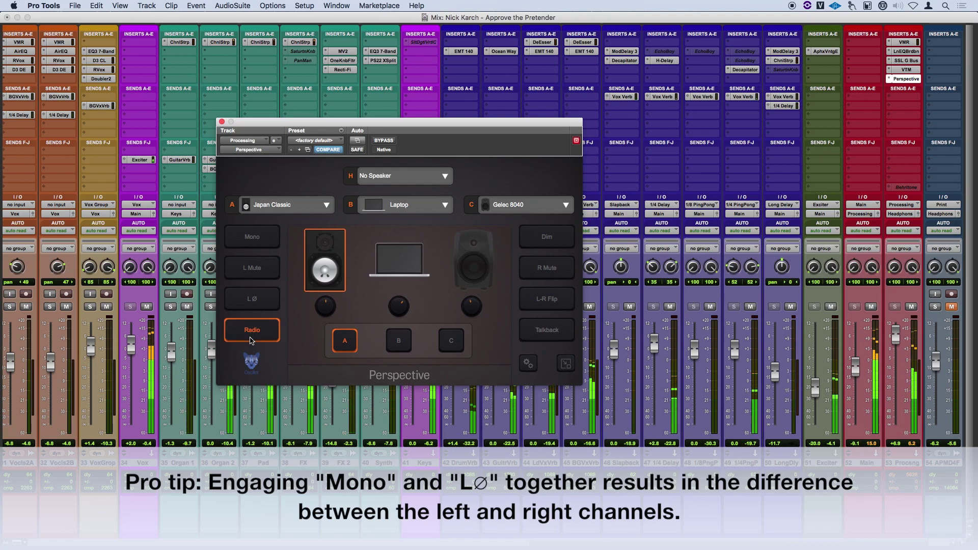
{"action": "left_click", "coordinate": [250, 339]}
{"action": "left_click", "coordinate": [250, 340]}
{"action": "left_click", "coordinate": [250, 340]}
{"action": "left_click", "coordinate": [251, 340]}
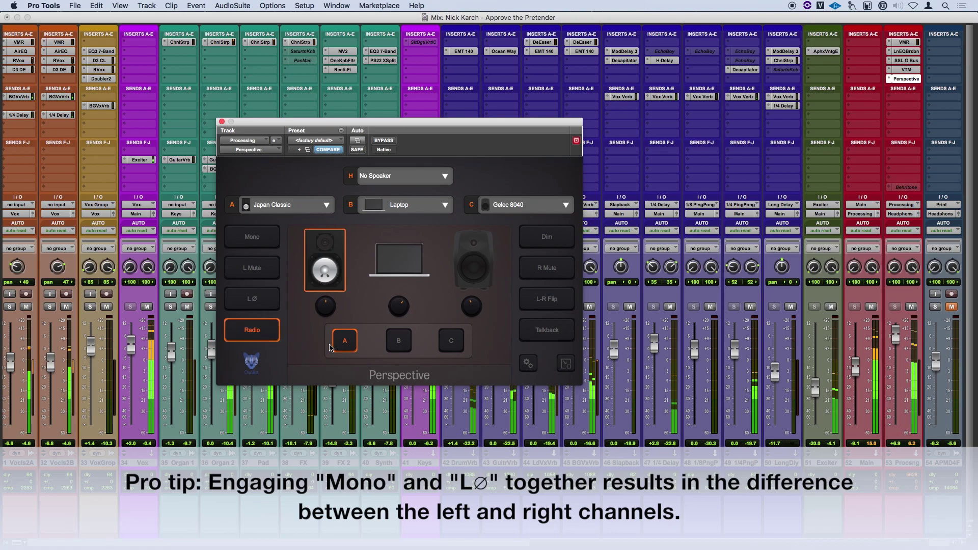
{"action": "left_click", "coordinate": [344, 340]}
{"action": "left_click", "coordinate": [253, 331]}
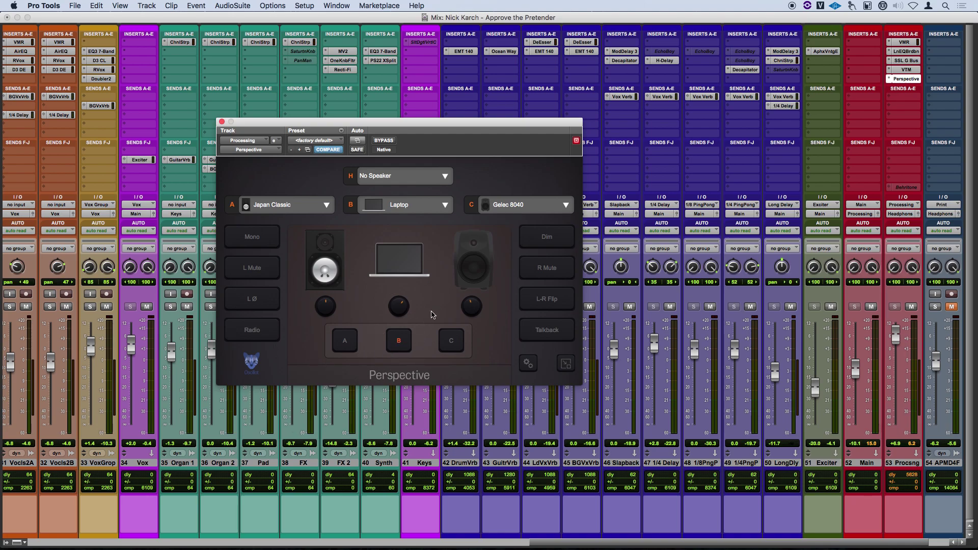
Step: Audition speaker B (Laptop) with and without Radio, finishing with both simulations switched off
{"action": "left_click", "coordinate": [388, 341]}
{"action": "left_click", "coordinate": [252, 330]}
{"action": "left_click", "coordinate": [254, 332]}
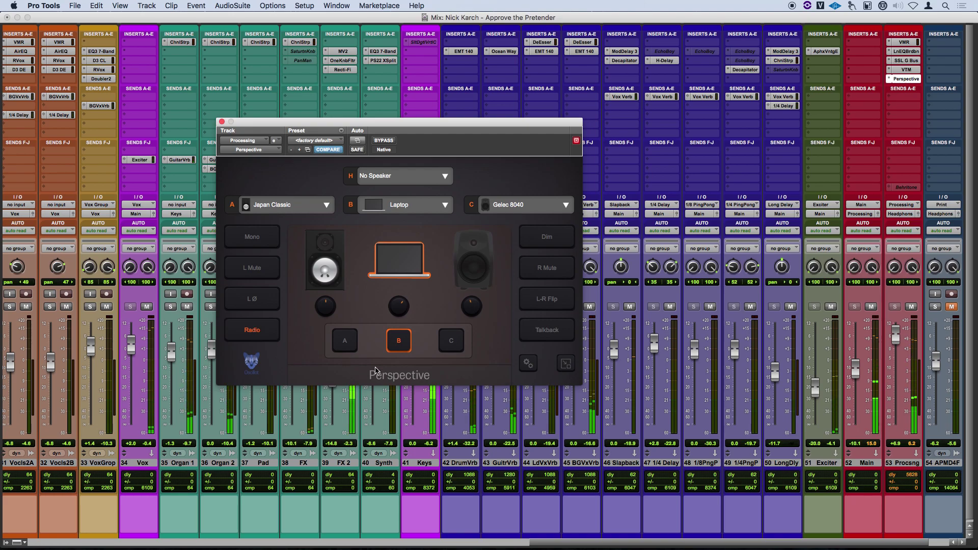
{"action": "left_click", "coordinate": [405, 340]}
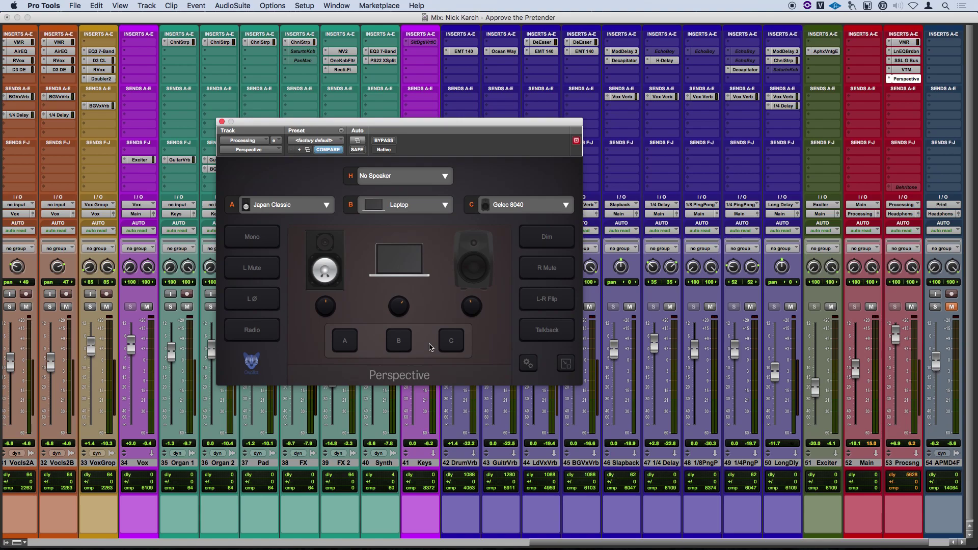
{"action": "left_click", "coordinate": [563, 335]}
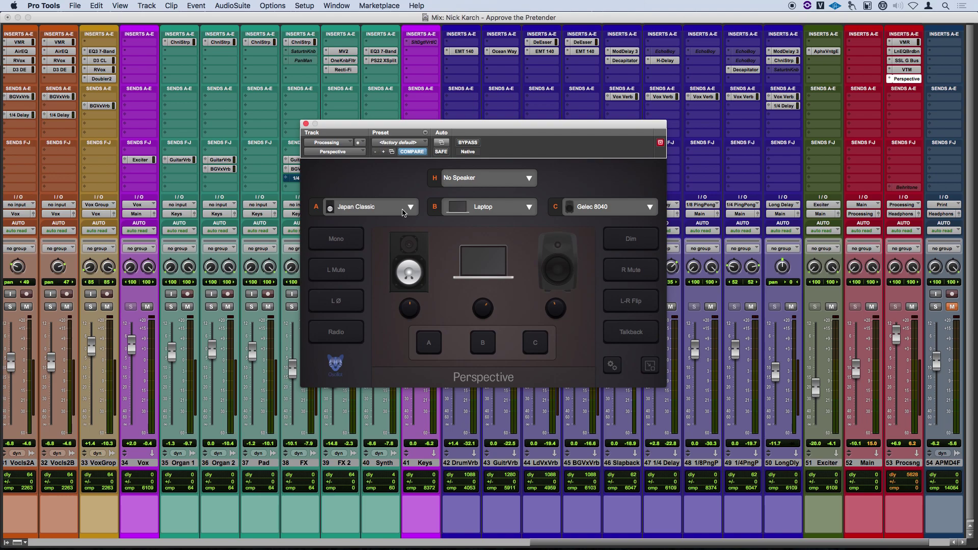
Step: Set Perspective's speaker A to the SUV simulation
{"action": "left_click", "coordinate": [403, 213]}
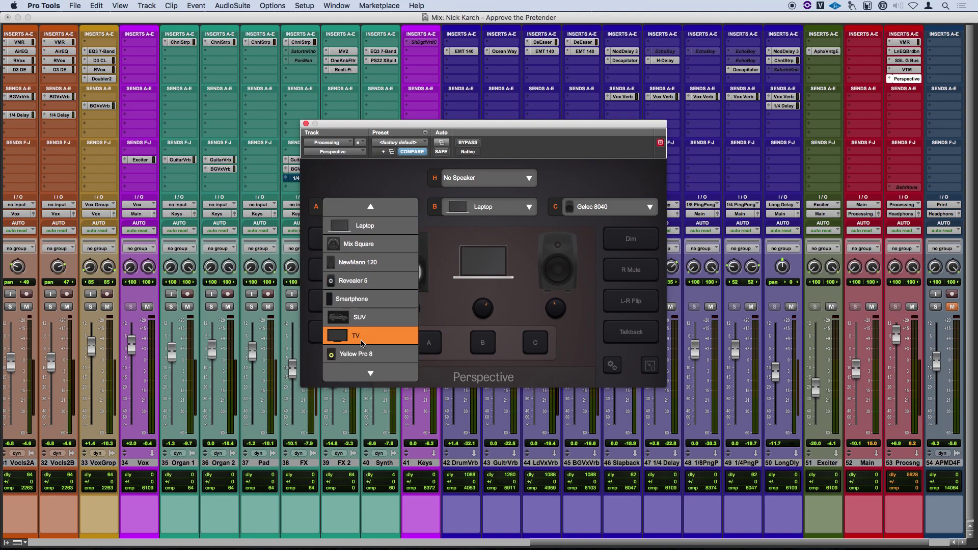
{"action": "scroll", "coordinate": [364, 346], "scroll_direction": "down", "scroll_amount": 1}
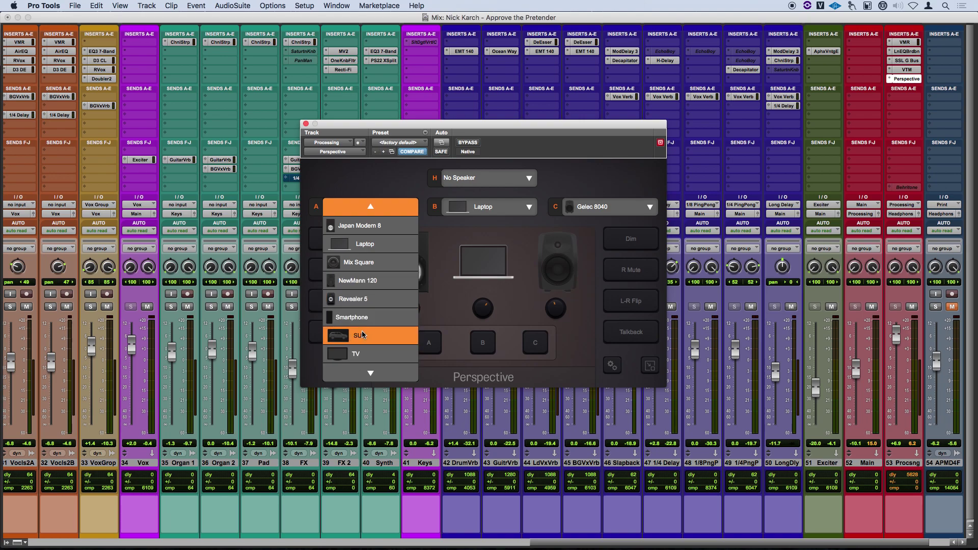
{"action": "left_click", "coordinate": [362, 335]}
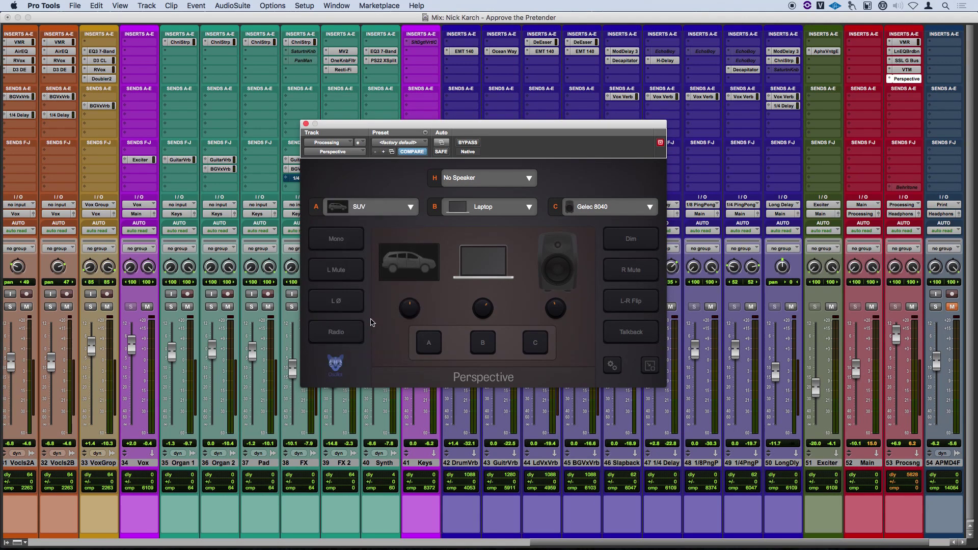
{"action": "left_click", "coordinate": [358, 206]}
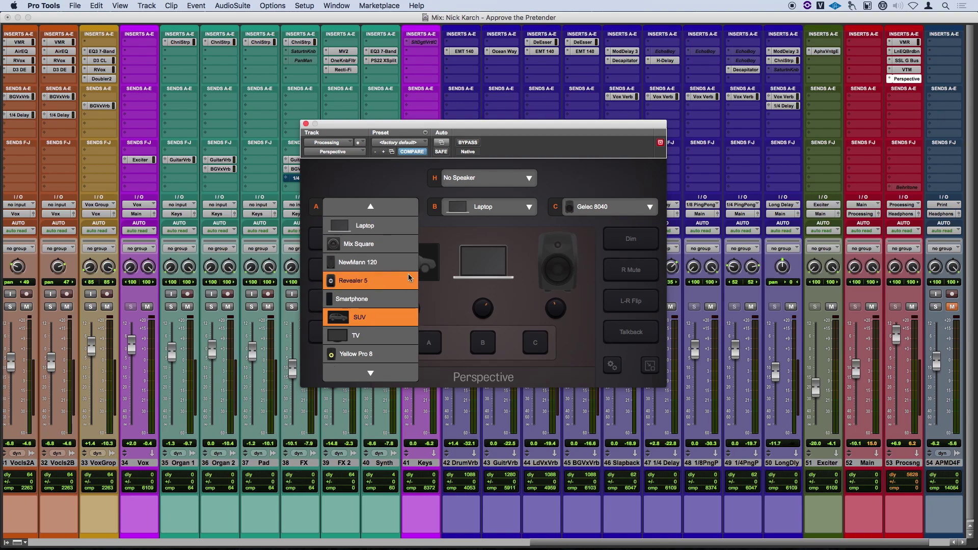
{"action": "left_click", "coordinate": [372, 318]}
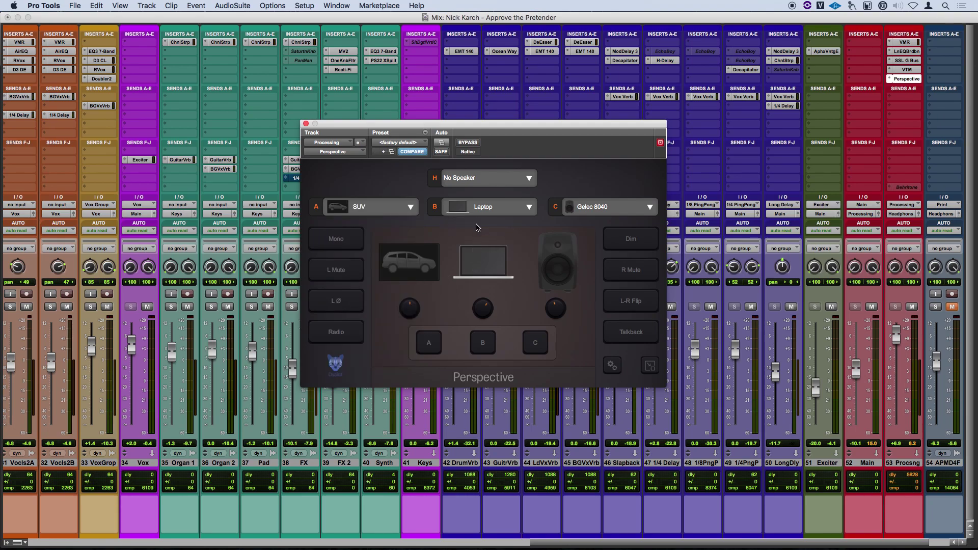
Step: Set Perspective's speaker B to the Car simulation
{"action": "left_click", "coordinate": [495, 210]}
{"action": "scroll", "coordinate": [494, 327], "scroll_direction": "down", "scroll_amount": 3}
{"action": "mouse_move", "coordinate": [485, 207]}
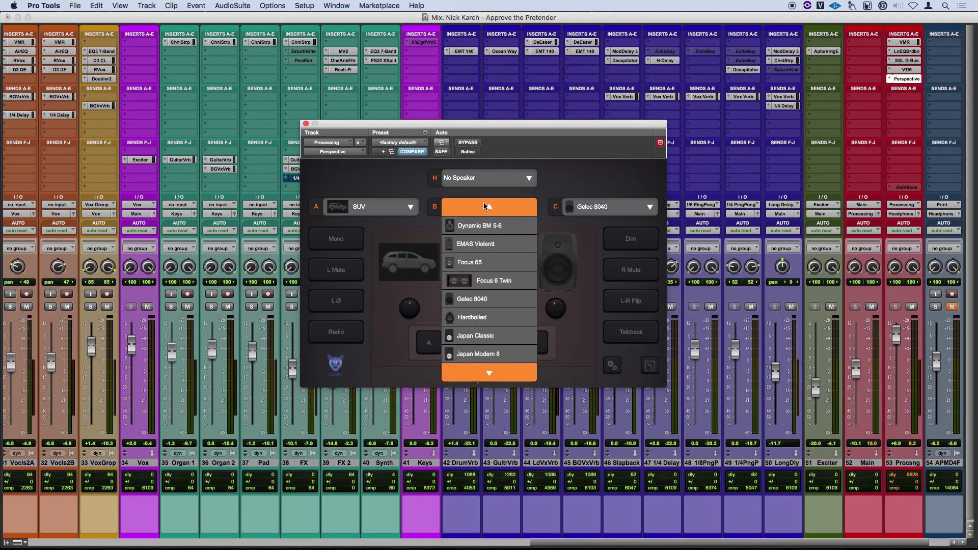
{"action": "left_click", "coordinate": [471, 270]}
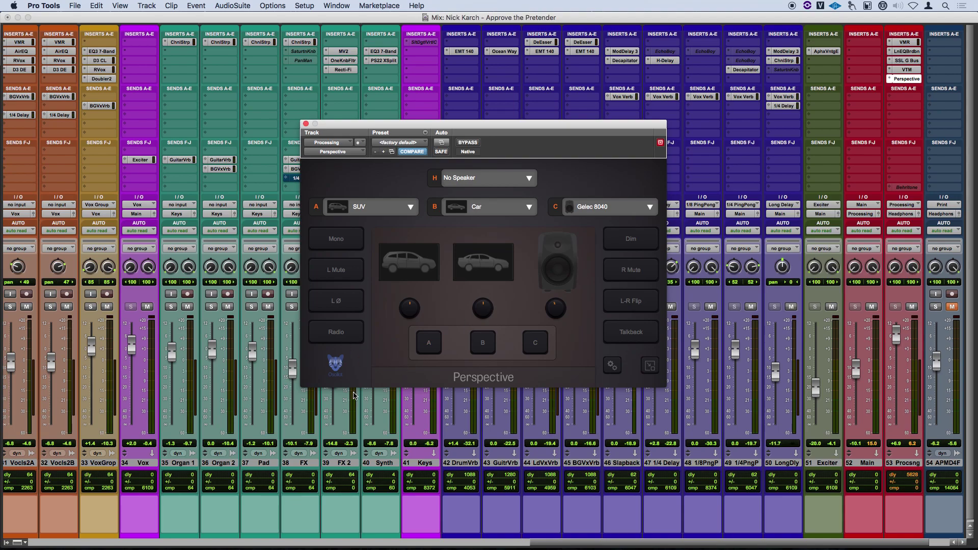
Step: Play the mix and audition speaker A (SUV) and speaker B (Car), finishing with the speaker simulations switched off
{"action": "key", "text": "space"}
{"action": "left_click", "coordinate": [428, 344]}
{"action": "left_click", "coordinate": [428, 345]}
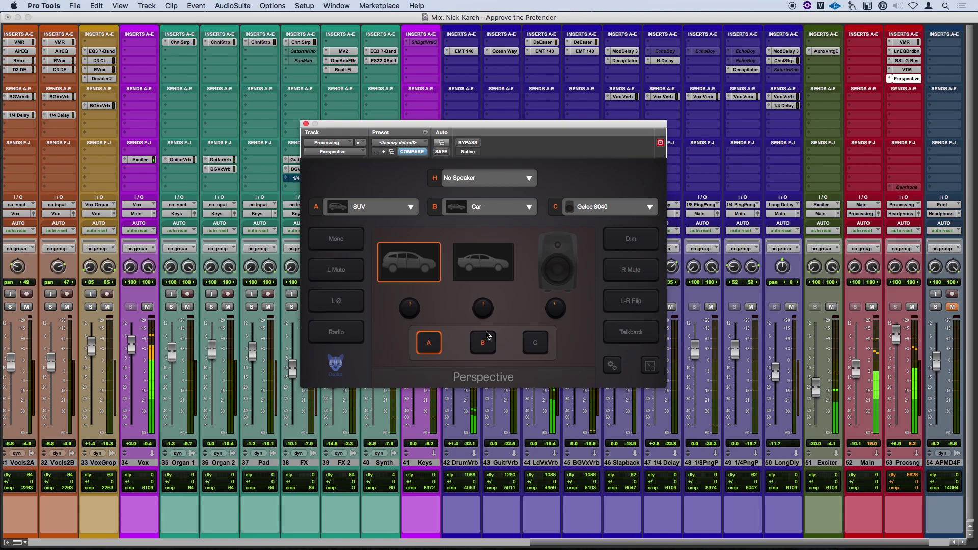
{"action": "left_click", "coordinate": [483, 344]}
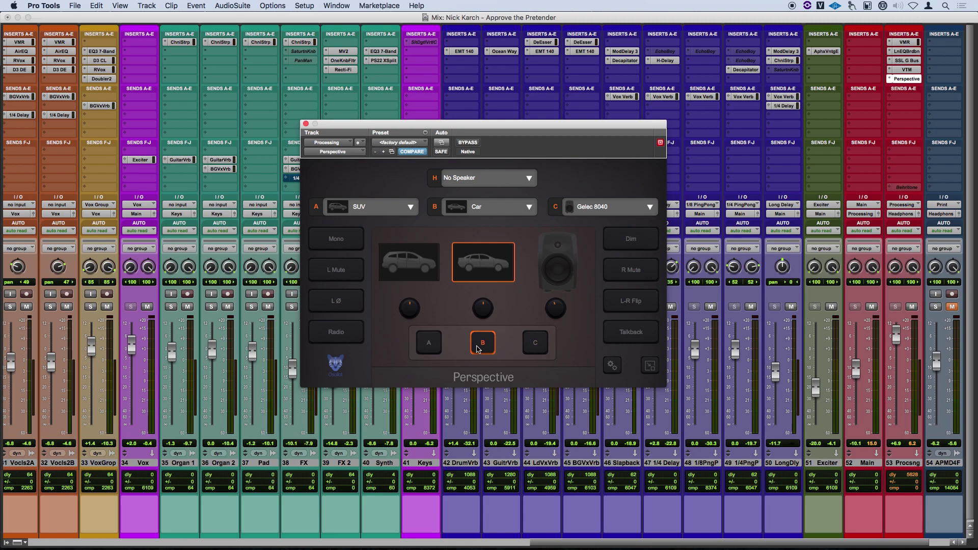
{"action": "left_click", "coordinate": [478, 348]}
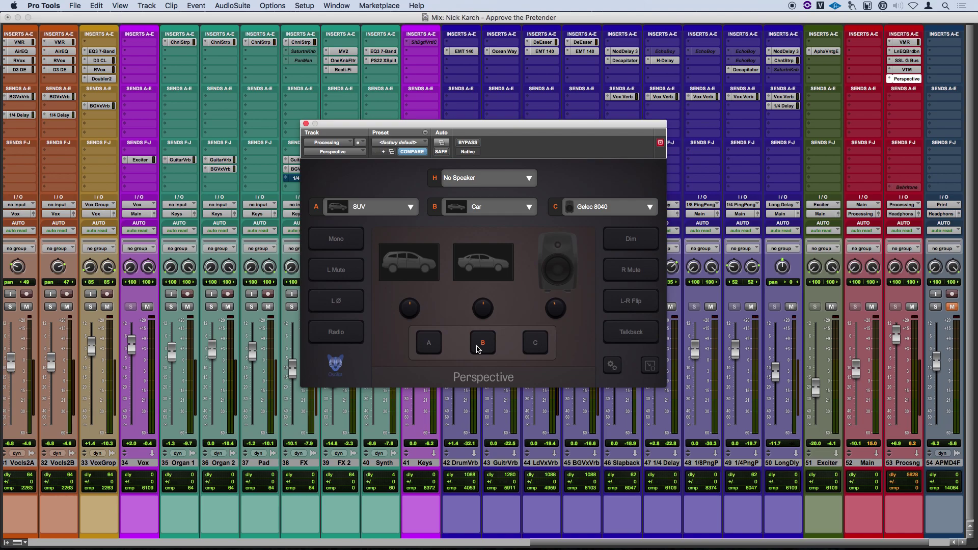
Step: Enable Traffic Amb in Perspective's settings and return to the speaker view
{"action": "left_click", "coordinate": [612, 366]}
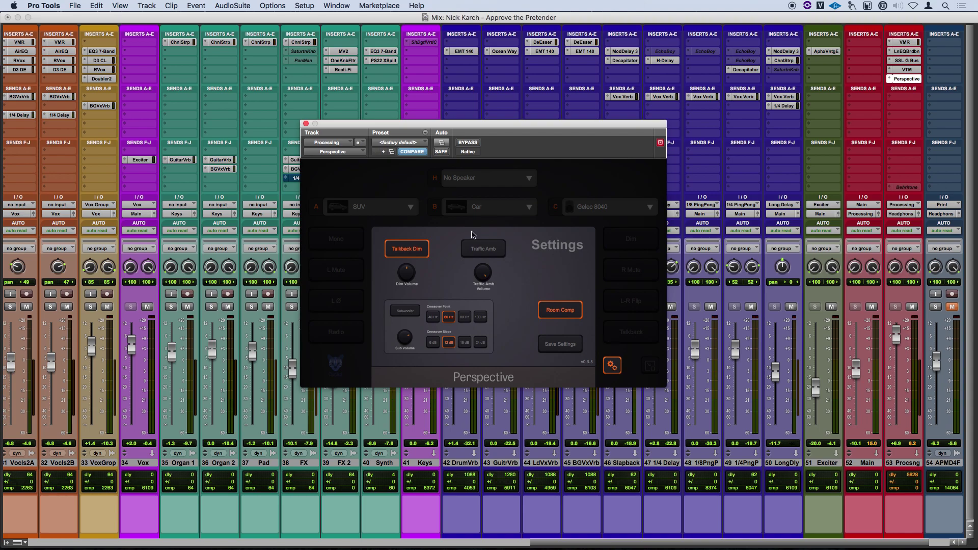
{"action": "left_click", "coordinate": [493, 252]}
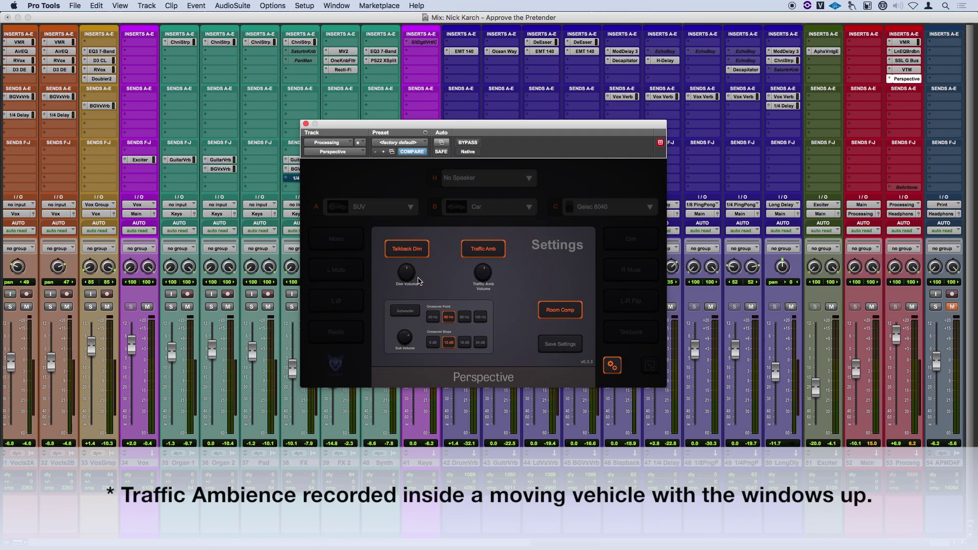
{"action": "left_click", "coordinate": [489, 256]}
{"action": "left_click", "coordinate": [489, 256]}
{"action": "left_click", "coordinate": [612, 366]}
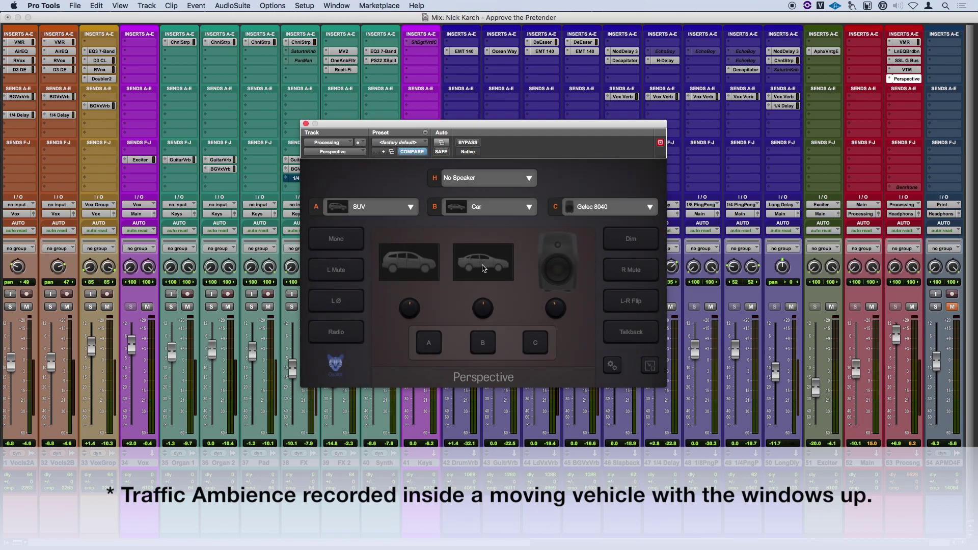
Step: Compare the Car, SUV and Gelec 8040 simulations during playback with traffic ambience enabled, checking the settings in between and finishing on SUV
{"action": "left_click", "coordinate": [492, 346]}
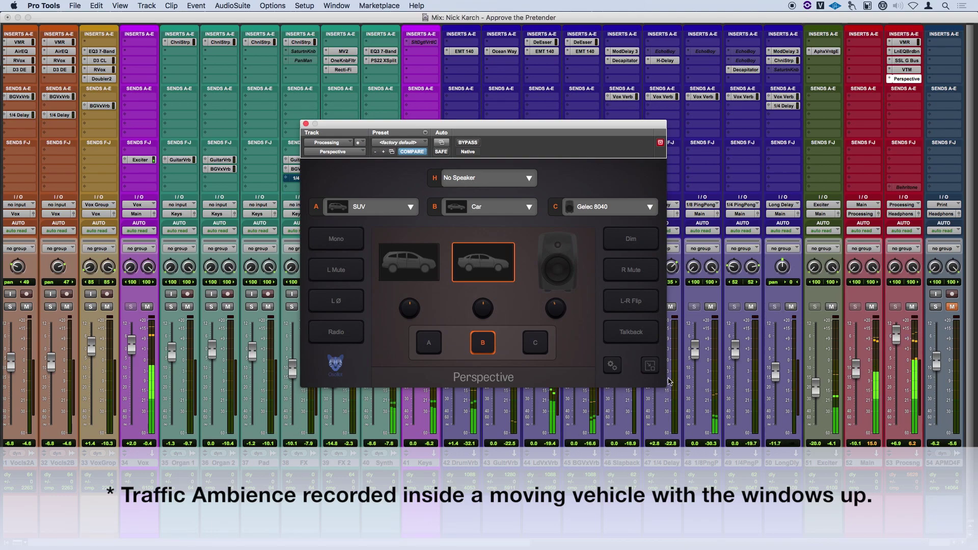
{"action": "left_click", "coordinate": [612, 365]}
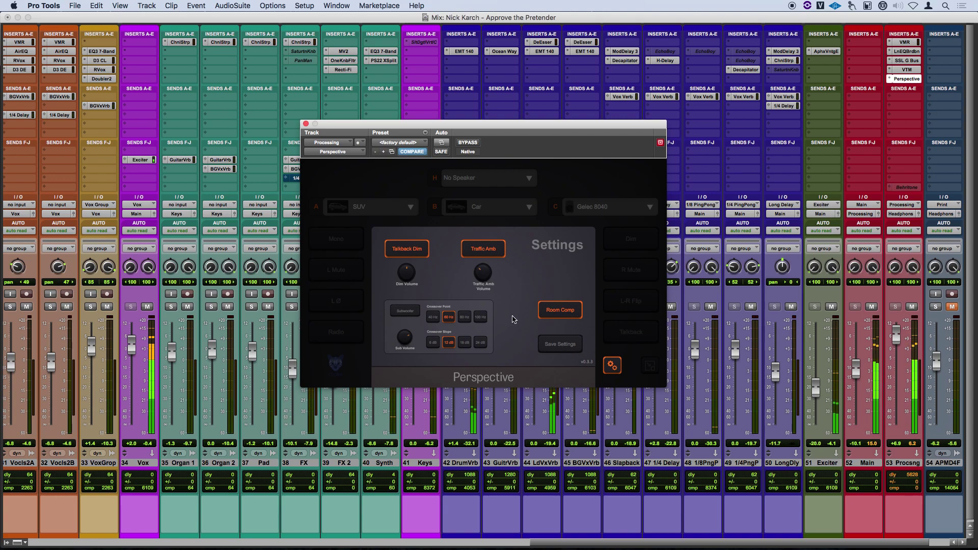
{"action": "left_click", "coordinate": [613, 366]}
{"action": "left_click", "coordinate": [427, 343]}
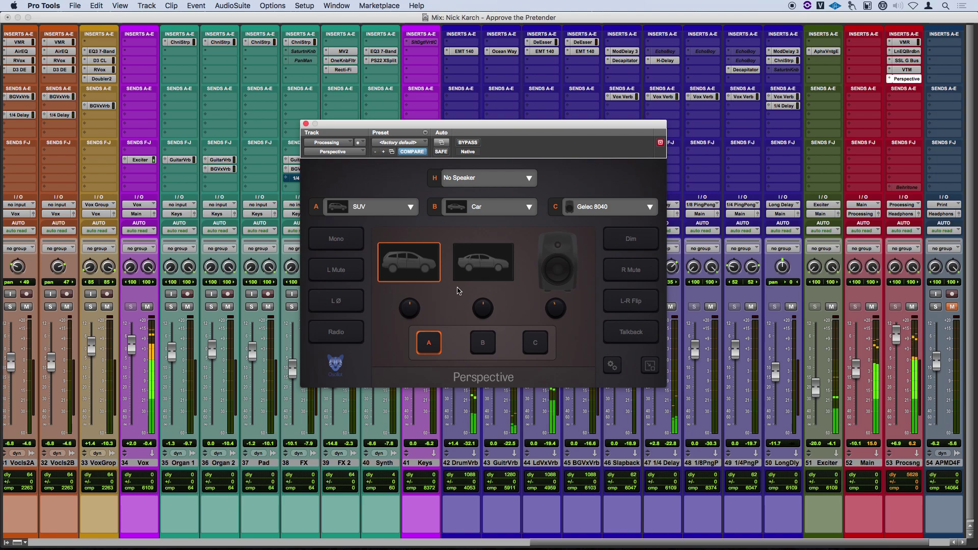
{"action": "left_click", "coordinate": [534, 352]}
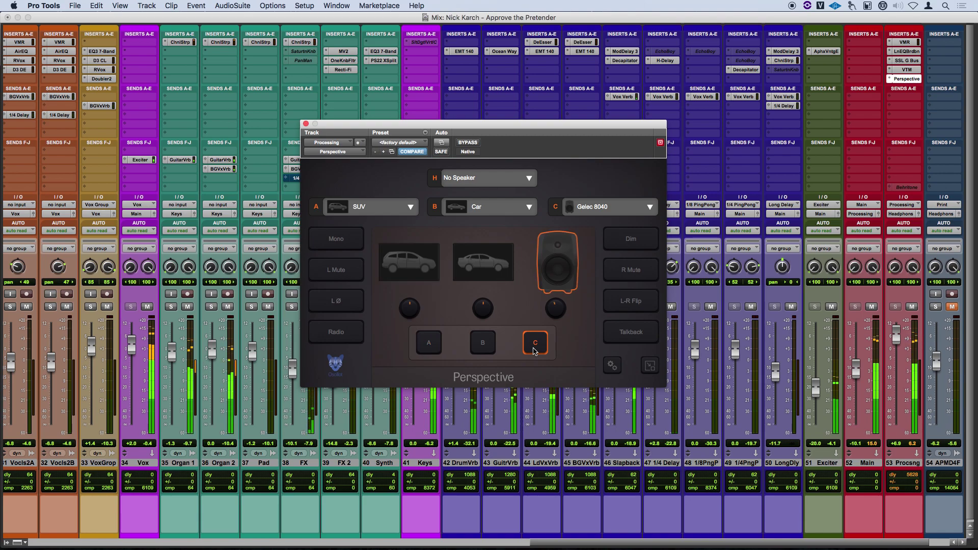
{"action": "left_click", "coordinate": [478, 343]}
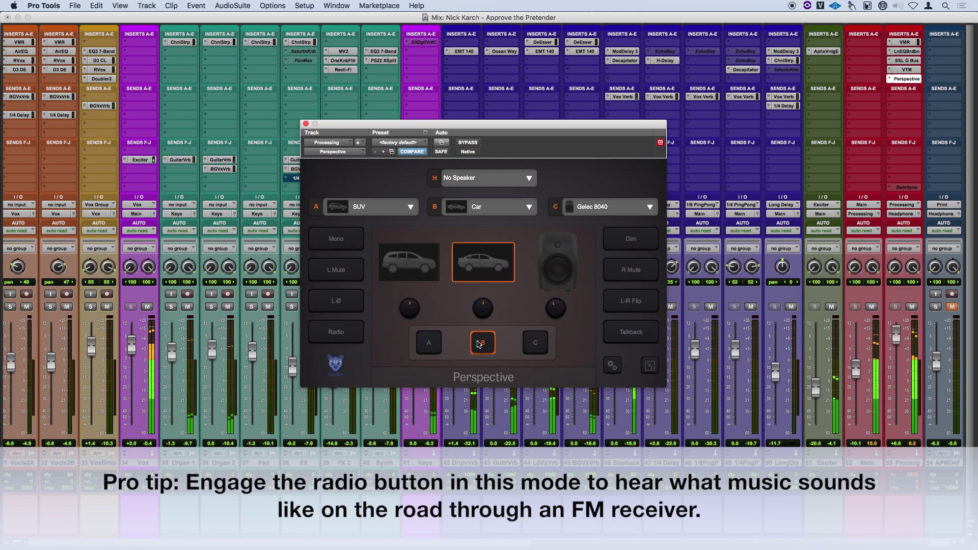
{"action": "left_click", "coordinate": [613, 365]}
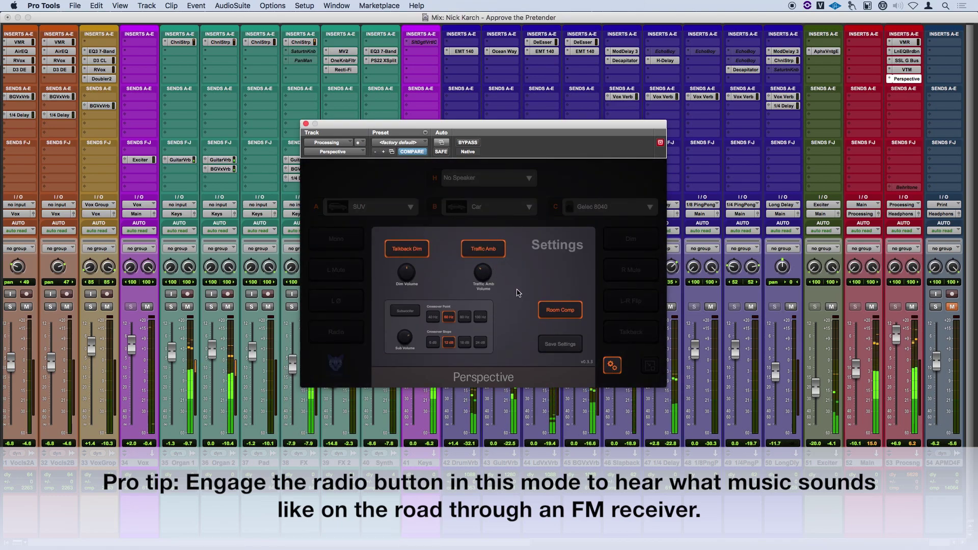
{"action": "left_click", "coordinate": [613, 367]}
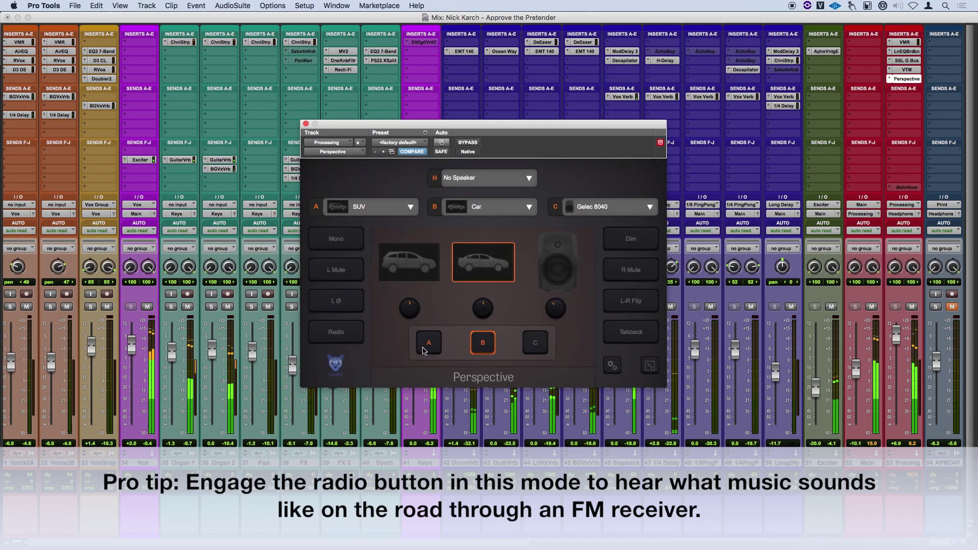
{"action": "left_click", "coordinate": [426, 349]}
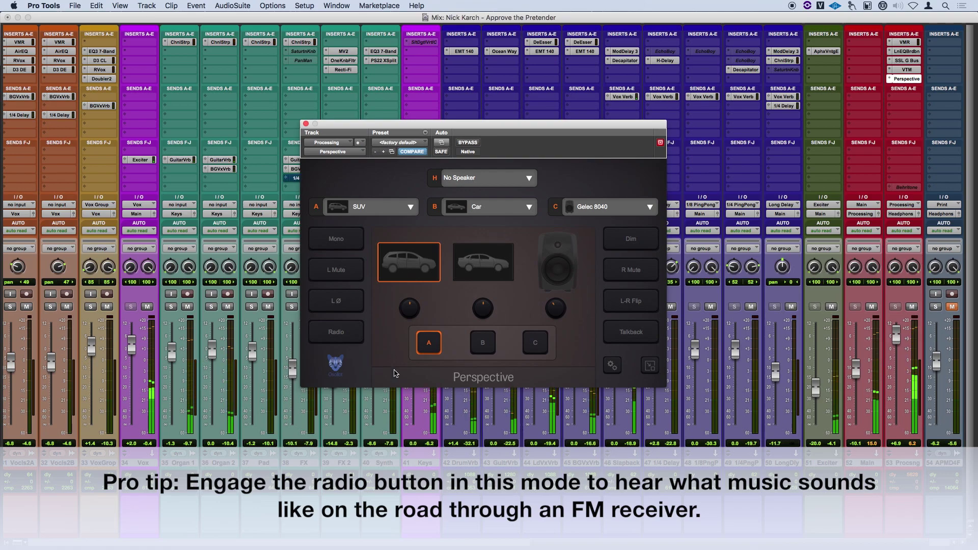
Step: Turn off Traffic Amb in Perspective's settings and return to the speaker view
{"action": "left_click", "coordinate": [613, 365]}
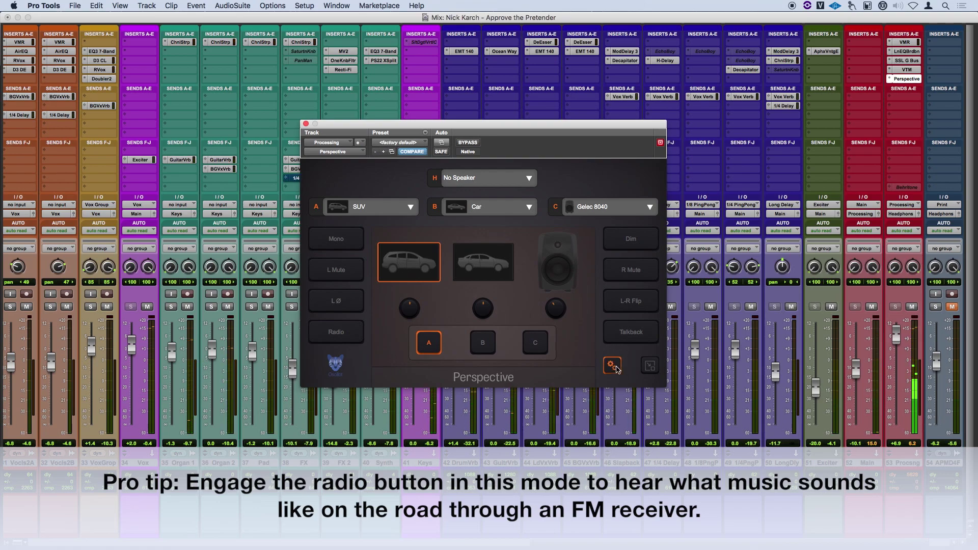
{"action": "left_click", "coordinate": [488, 256]}
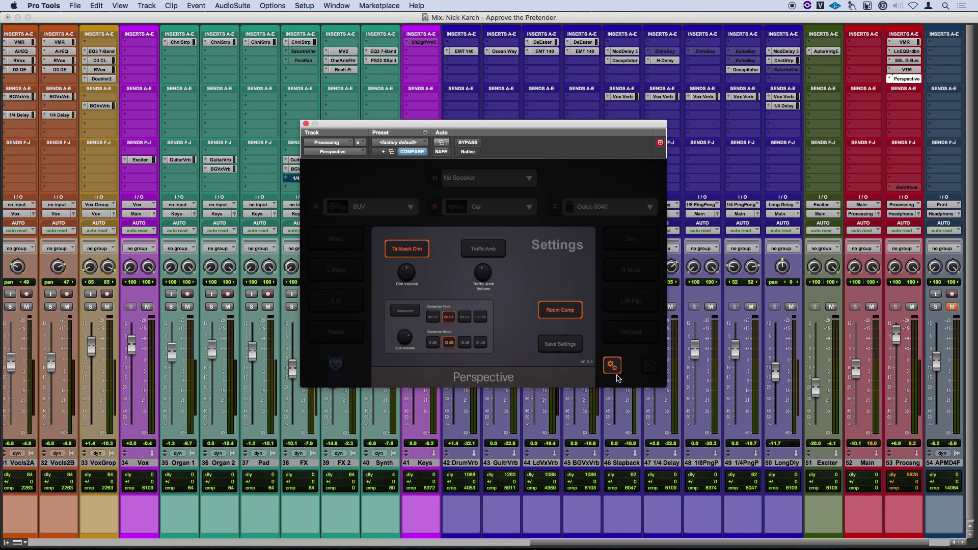
{"action": "left_click", "coordinate": [613, 369]}
{"action": "left_click", "coordinate": [613, 369]}
{"action": "left_click", "coordinate": [611, 365]}
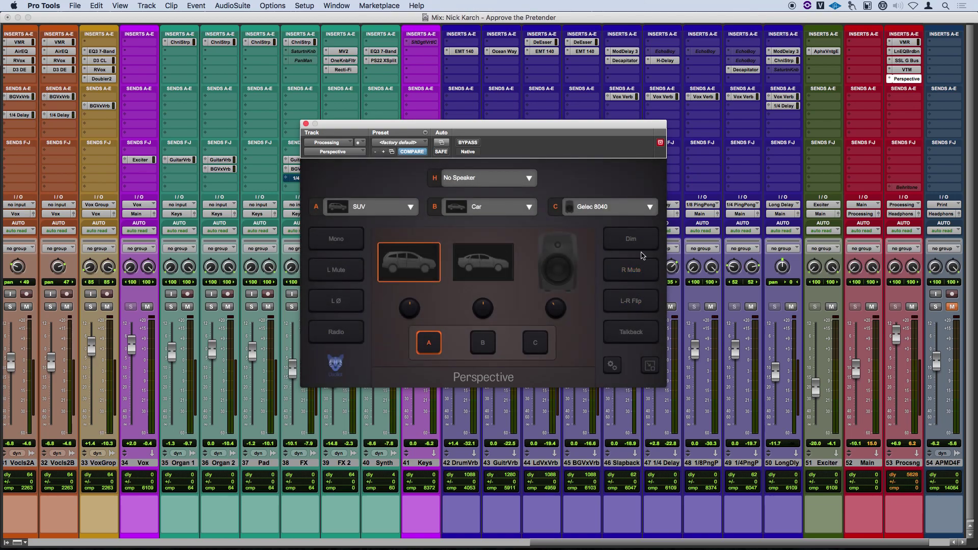
Step: Try Dim on and off and switch off the speaker A simulation in Perspective during playback
{"action": "left_click", "coordinate": [636, 246]}
{"action": "left_click", "coordinate": [636, 246]}
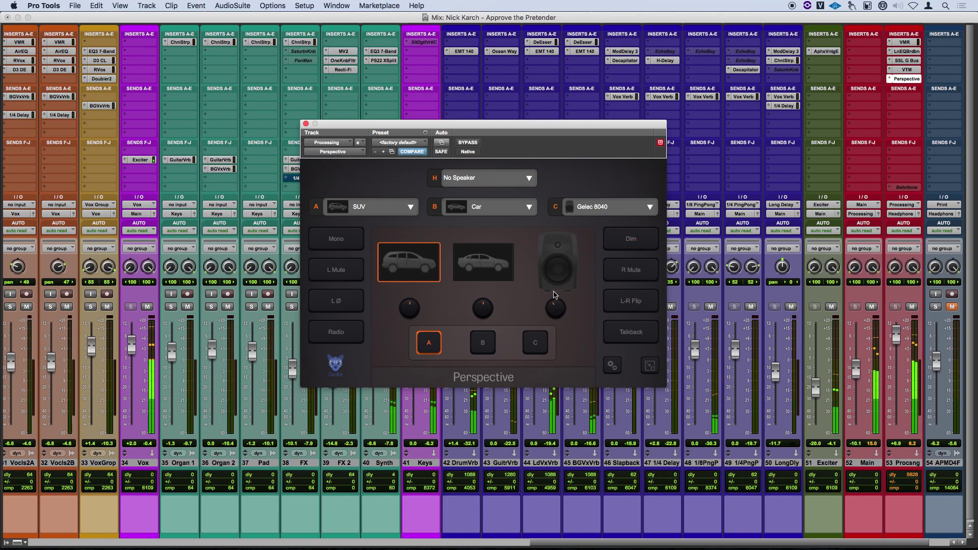
{"action": "left_click", "coordinate": [428, 342]}
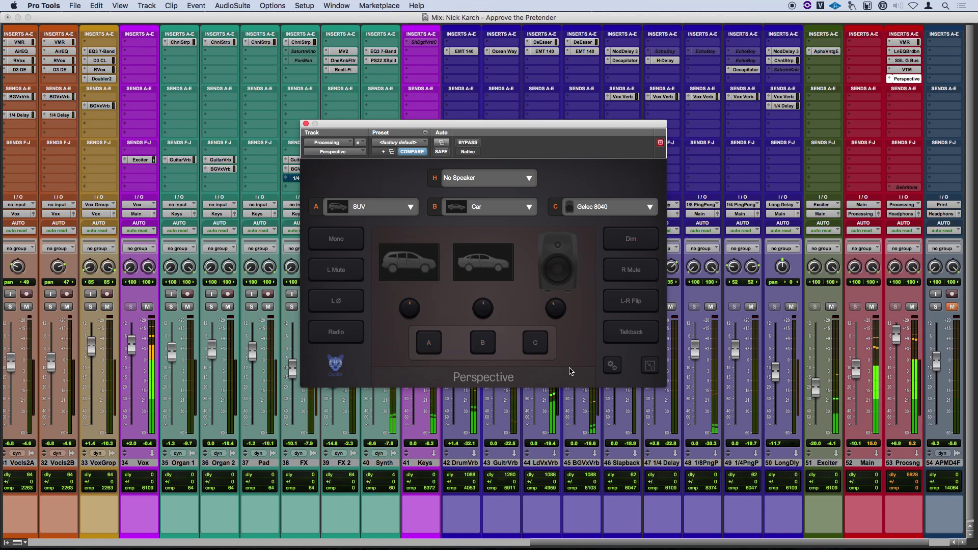
Step: Engage Dim during playback and check the Dim Volume control in Perspective's settings, returning to the speaker view
{"action": "left_click", "coordinate": [612, 365]}
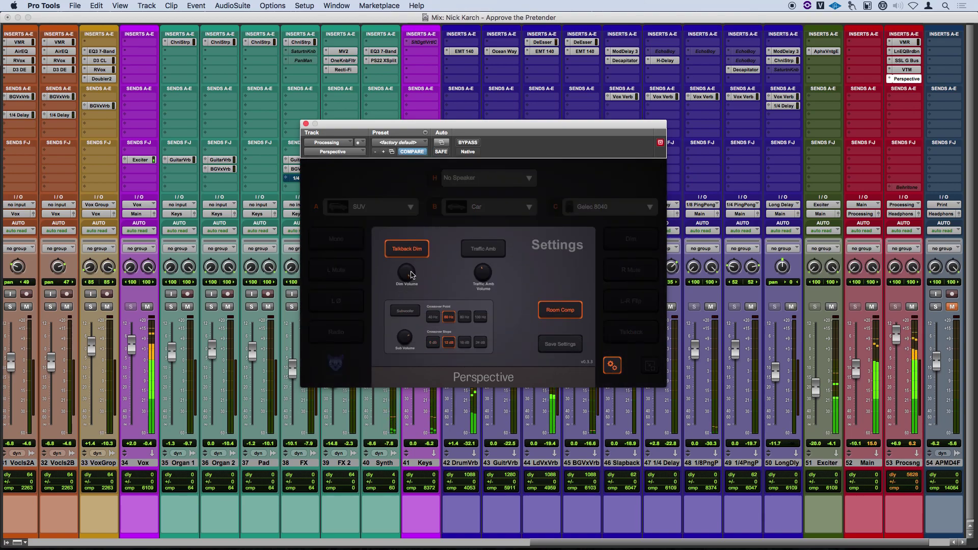
{"action": "left_click", "coordinate": [612, 365]}
{"action": "left_click", "coordinate": [631, 243]}
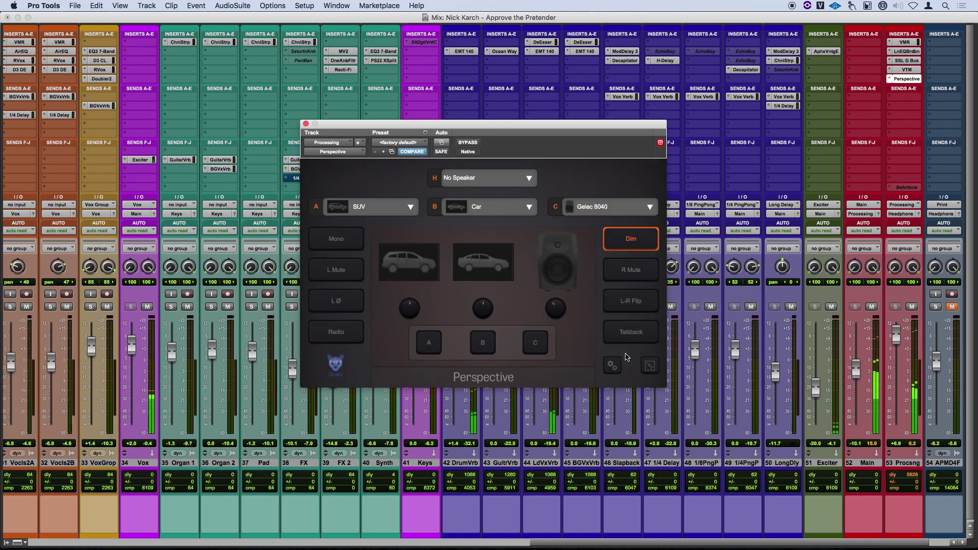
{"action": "left_click", "coordinate": [612, 365]}
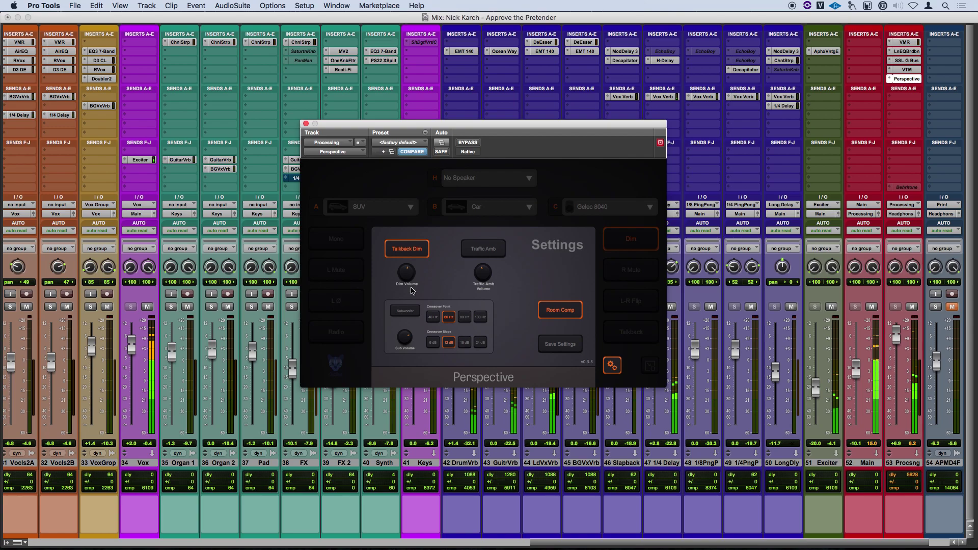
{"action": "left_click", "coordinate": [612, 365]}
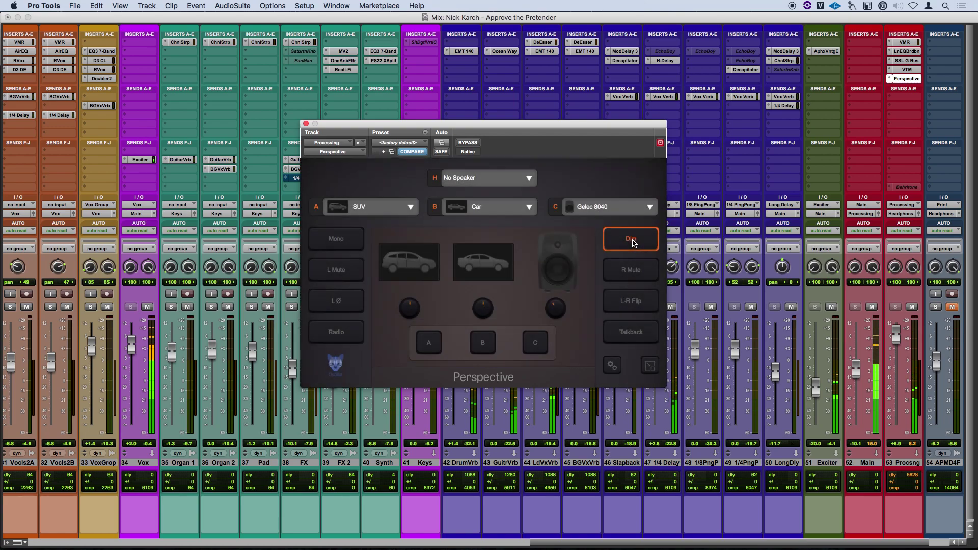
Step: Compare the mix with Dim on and off several times, finishing with Dim off
{"action": "left_click", "coordinate": [633, 242]}
{"action": "left_click", "coordinate": [633, 243]}
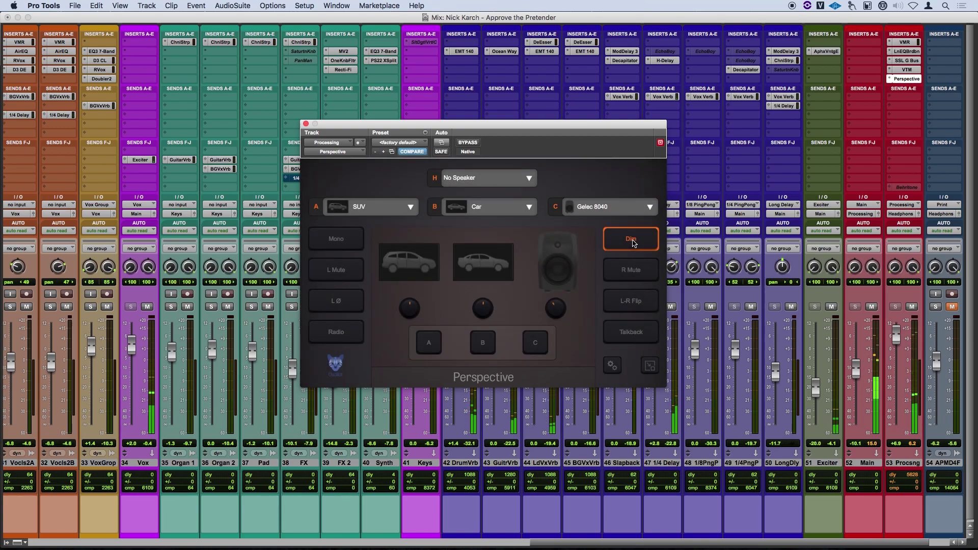
{"action": "left_click", "coordinate": [633, 242]}
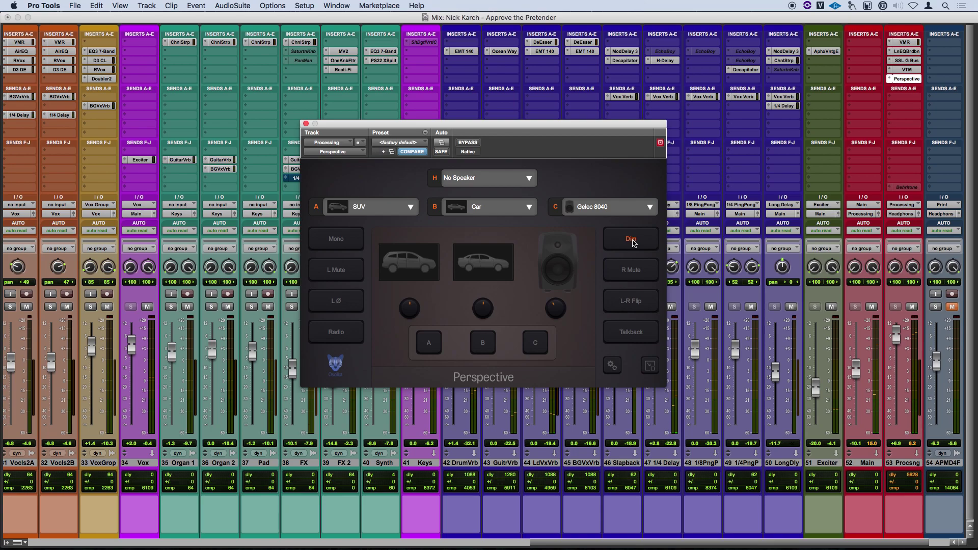
{"action": "left_click", "coordinate": [636, 241]}
{"action": "left_click", "coordinate": [636, 241]}
Step: Try the subwoofer, third crossover point and 18 dB slope in Perspective's settings, then restore the second point and 12 dB slope
{"action": "left_click", "coordinate": [612, 366]}
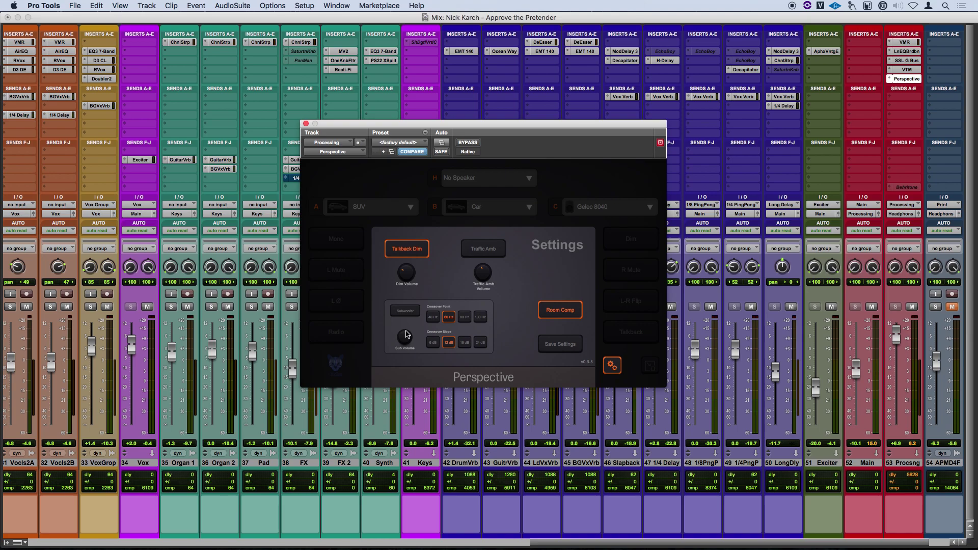
{"action": "left_click", "coordinate": [407, 313]}
{"action": "left_click", "coordinate": [403, 315]}
{"action": "left_click", "coordinate": [464, 317]}
{"action": "left_click", "coordinate": [464, 343]}
{"action": "left_click", "coordinate": [449, 317]}
{"action": "left_click", "coordinate": [449, 343]}
{"action": "left_click", "coordinate": [611, 365]}
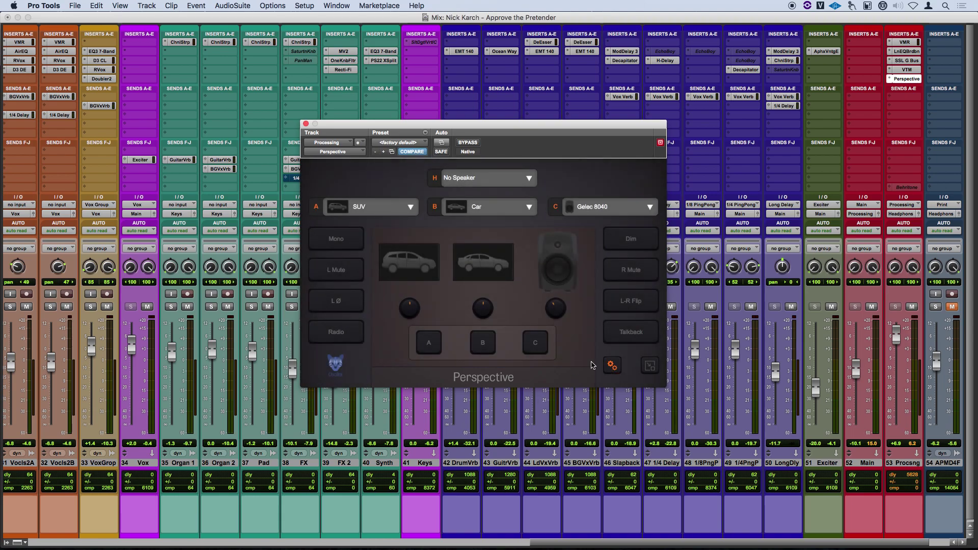
Step: Change speaker B to Yellow Rocket 6 and audition it during playback
{"action": "left_click", "coordinate": [530, 207]}
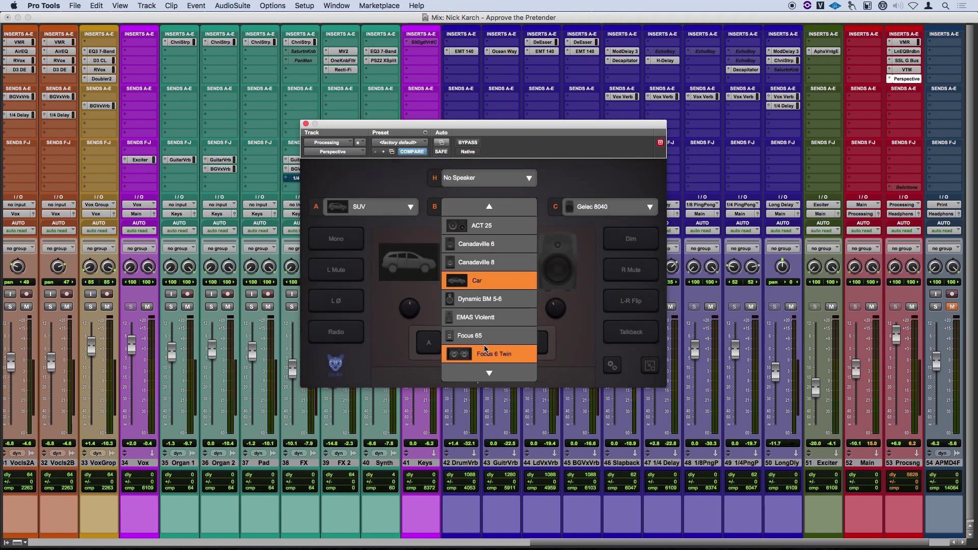
{"action": "scroll", "coordinate": [479, 332], "scroll_direction": "down", "scroll_amount": 6}
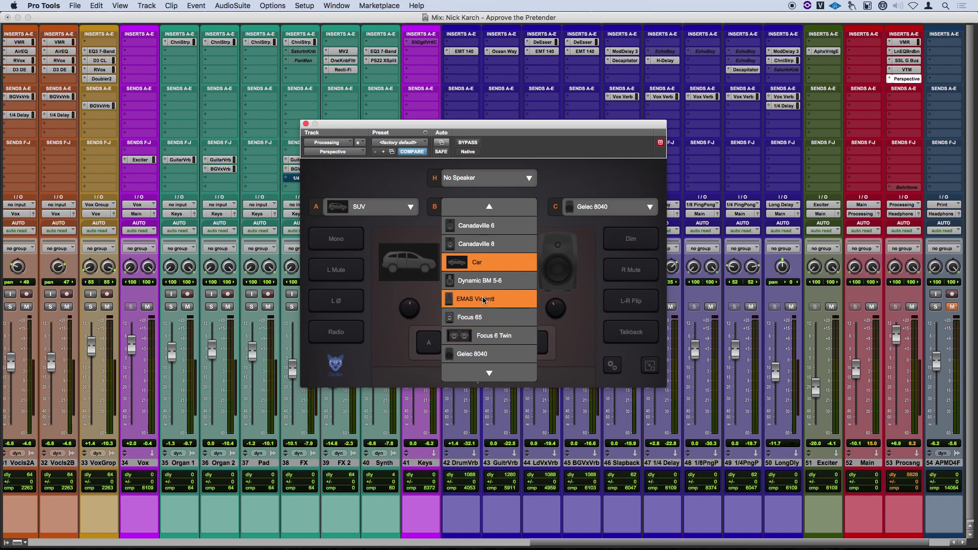
{"action": "scroll", "coordinate": [484, 300], "scroll_direction": "down", "scroll_amount": 7}
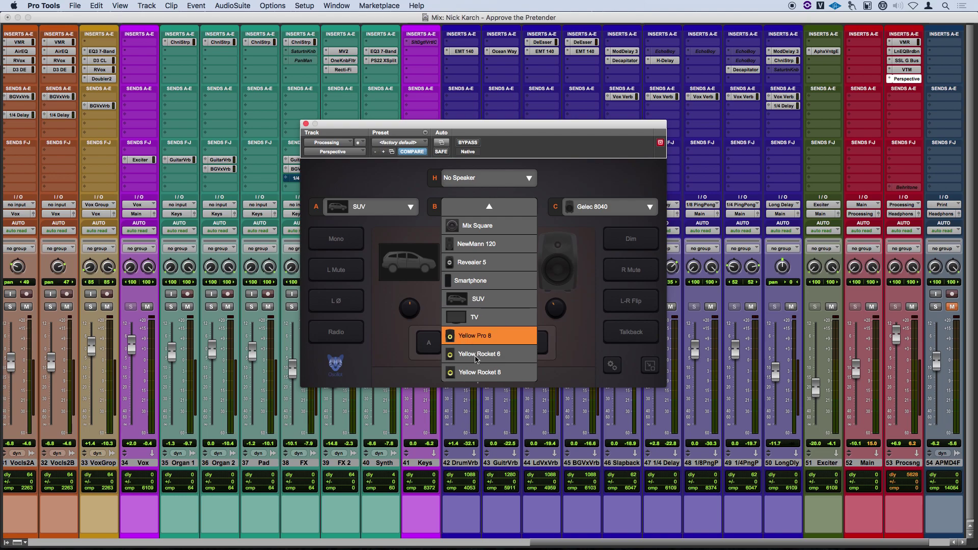
{"action": "scroll", "coordinate": [487, 357], "scroll_direction": "up", "scroll_amount": 1}
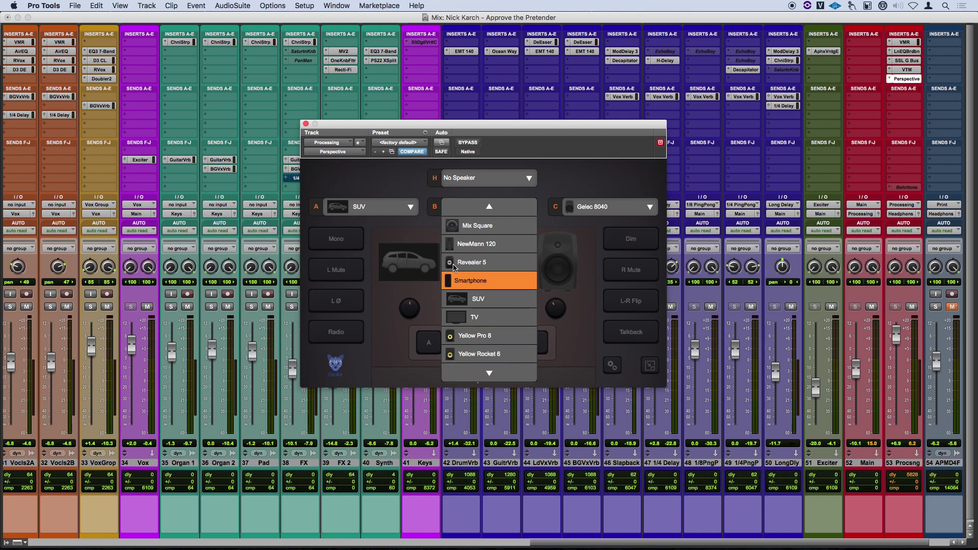
{"action": "left_click", "coordinate": [501, 354]}
{"action": "left_click", "coordinate": [491, 341]}
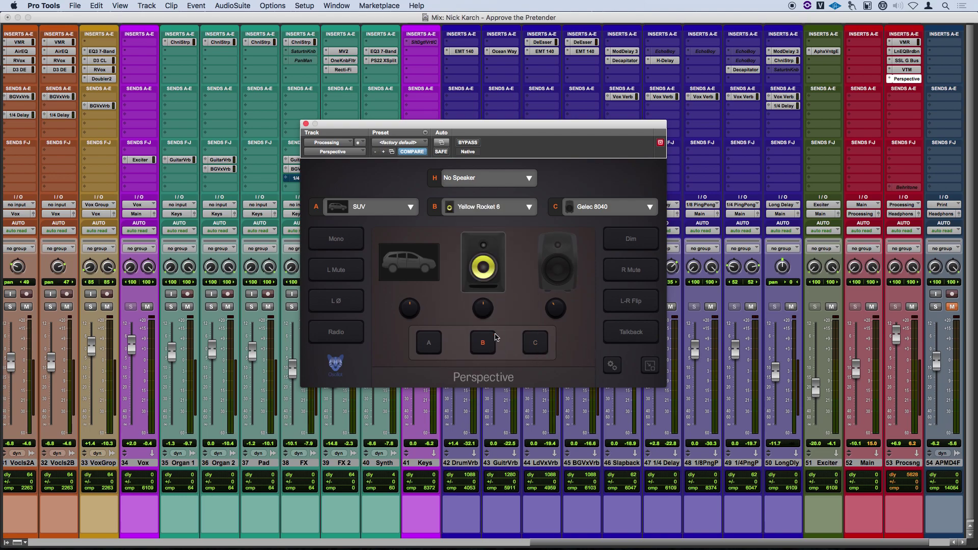
{"action": "left_click", "coordinate": [487, 340]}
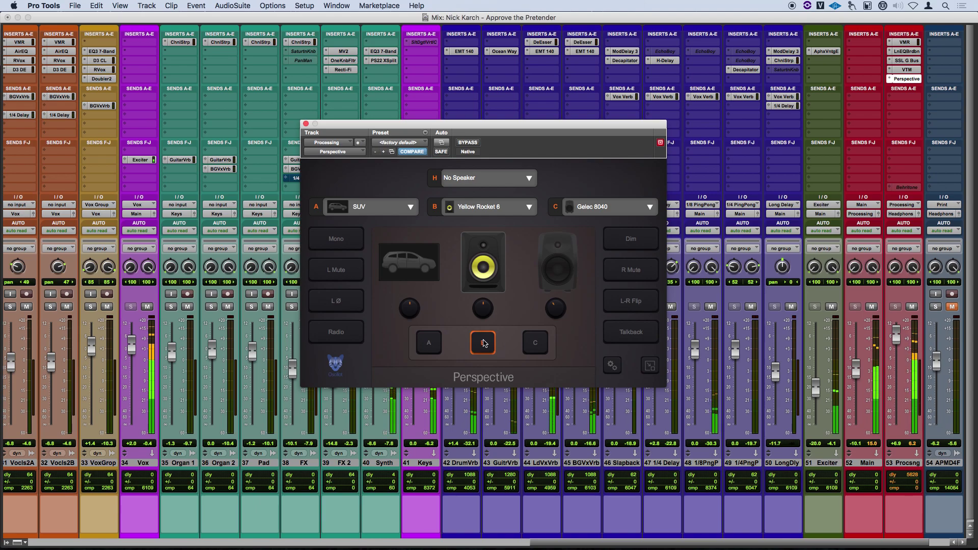
Step: Engage the subwoofer in Perspective's settings, try the highest crossover point with the 24 dB slope, then restore the previous crossover and disable the subwoofer
{"action": "left_click", "coordinate": [612, 365]}
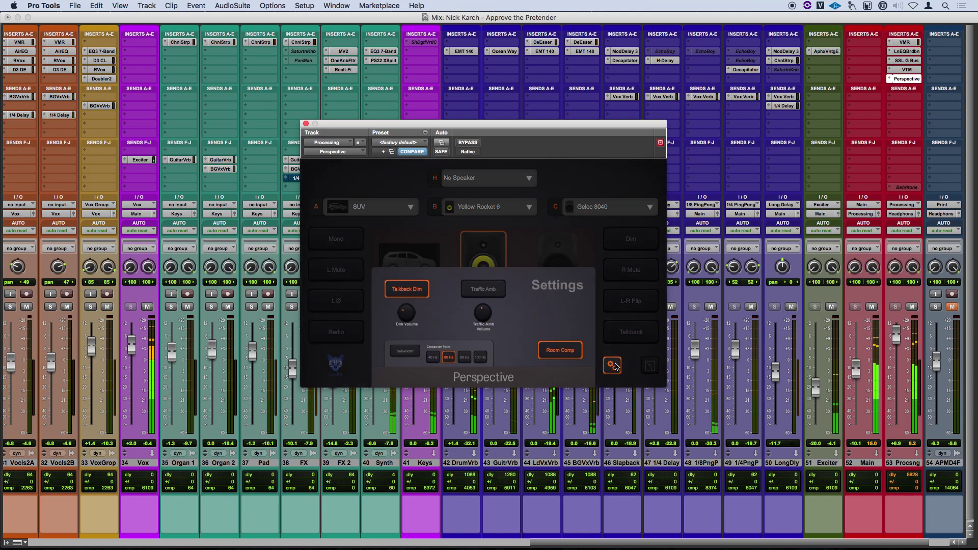
{"action": "left_click", "coordinate": [405, 313]}
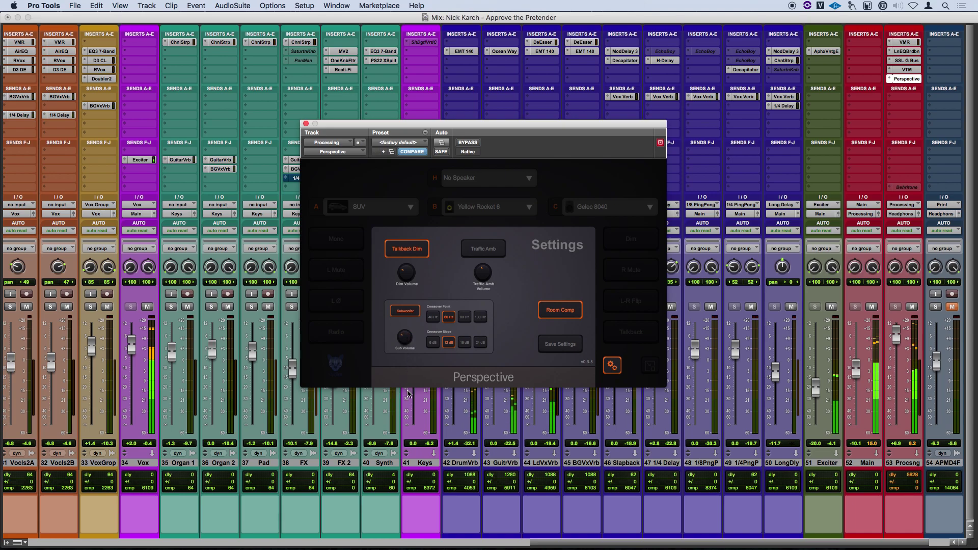
{"action": "left_click", "coordinate": [480, 317]}
{"action": "left_click", "coordinate": [480, 342]}
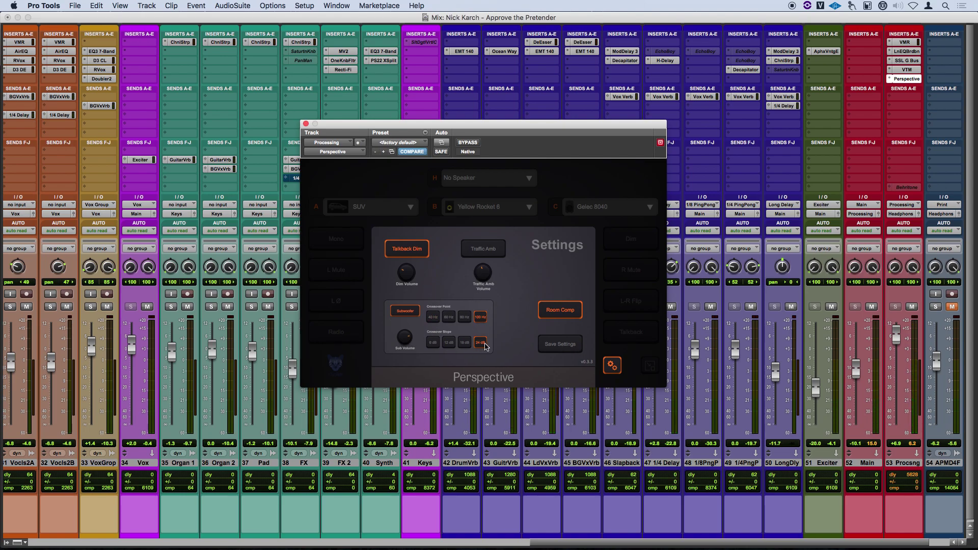
{"action": "left_click", "coordinate": [448, 316]}
{"action": "left_click", "coordinate": [448, 343]}
{"action": "left_click", "coordinate": [408, 313]}
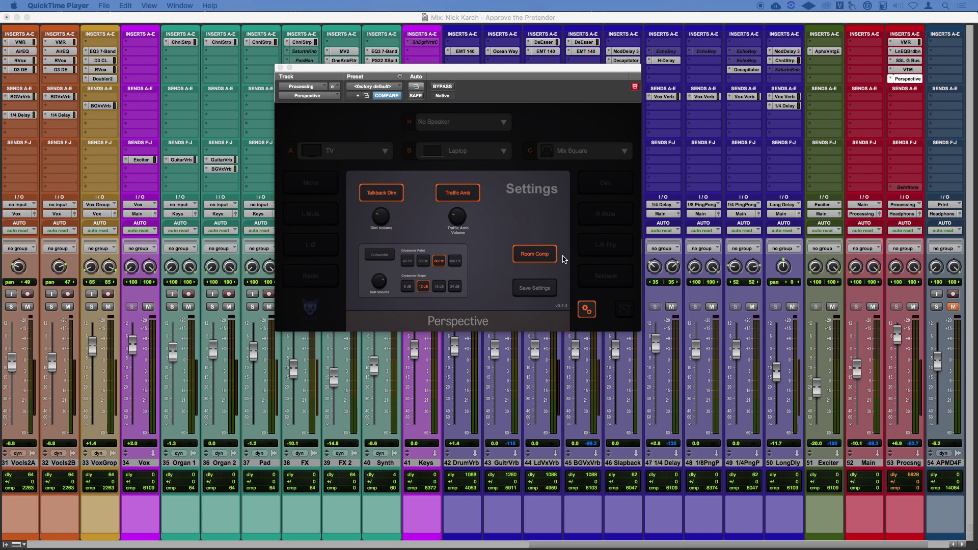
Step: Toggle Room Comp off and on in Perspective's settings, finishing with it enabled
{"action": "left_click", "coordinate": [545, 254]}
{"action": "left_click", "coordinate": [545, 253]}
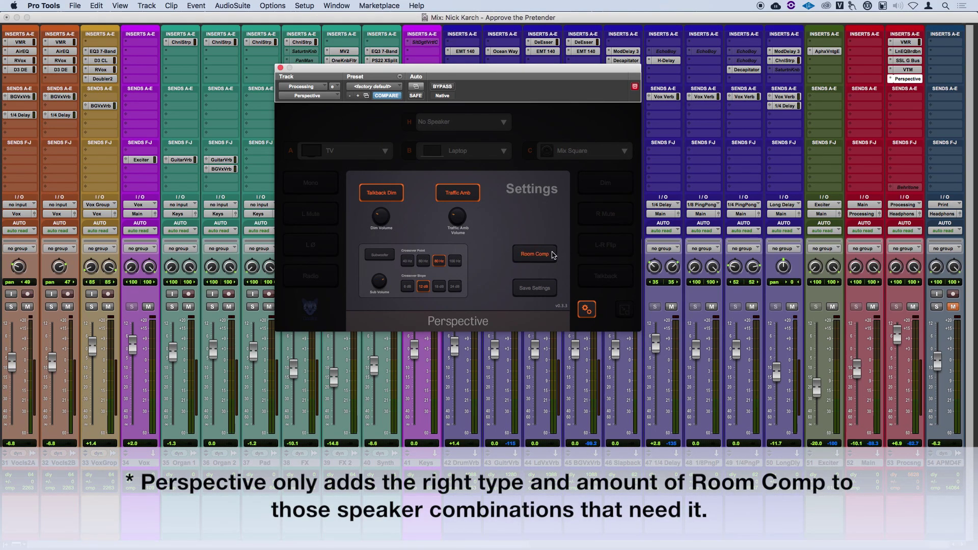
{"action": "left_click", "coordinate": [553, 254]}
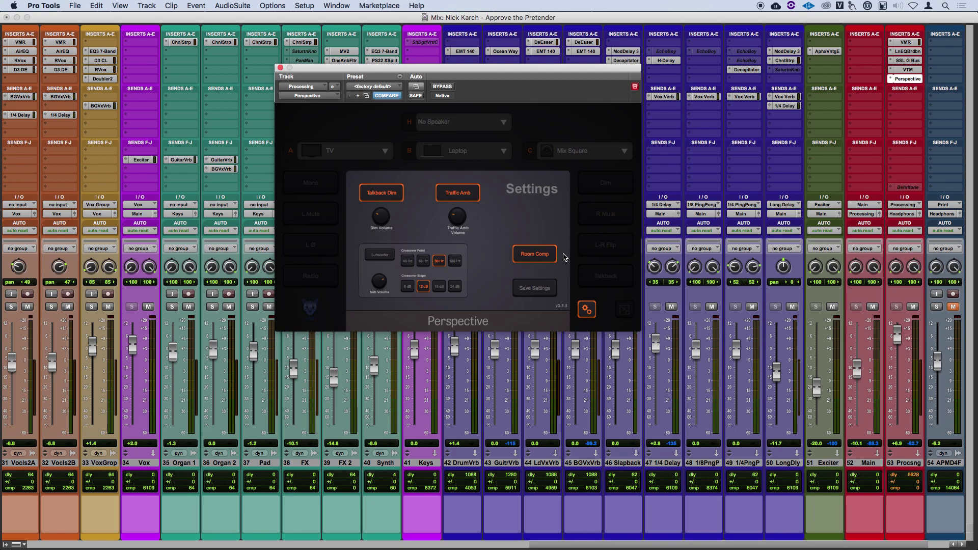
{"action": "left_click", "coordinate": [546, 258]}
{"action": "left_click", "coordinate": [540, 255]}
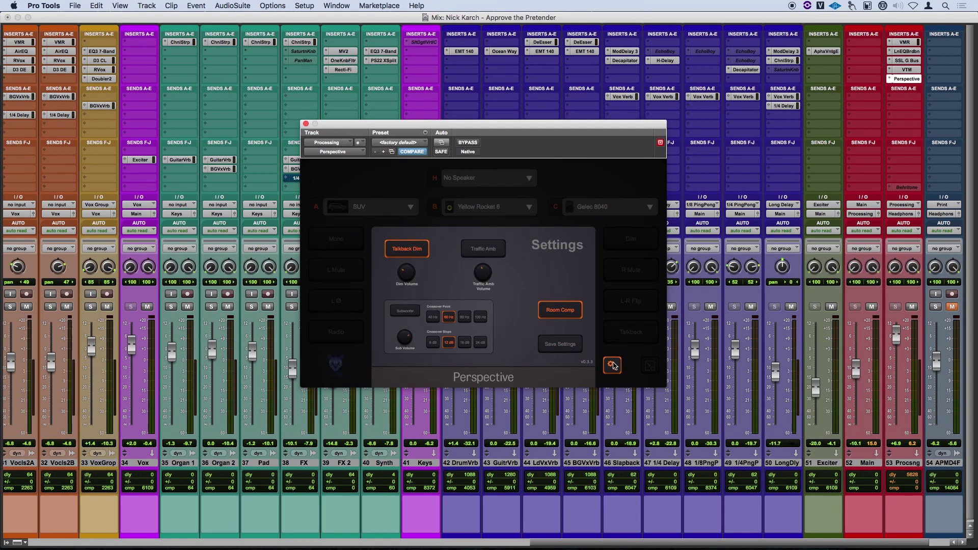
Step: Assign TV to speaker A, Laptop to speaker B and Mix Square to speaker C, with the active speaker B simulation switched off
{"action": "left_click", "coordinate": [612, 365]}
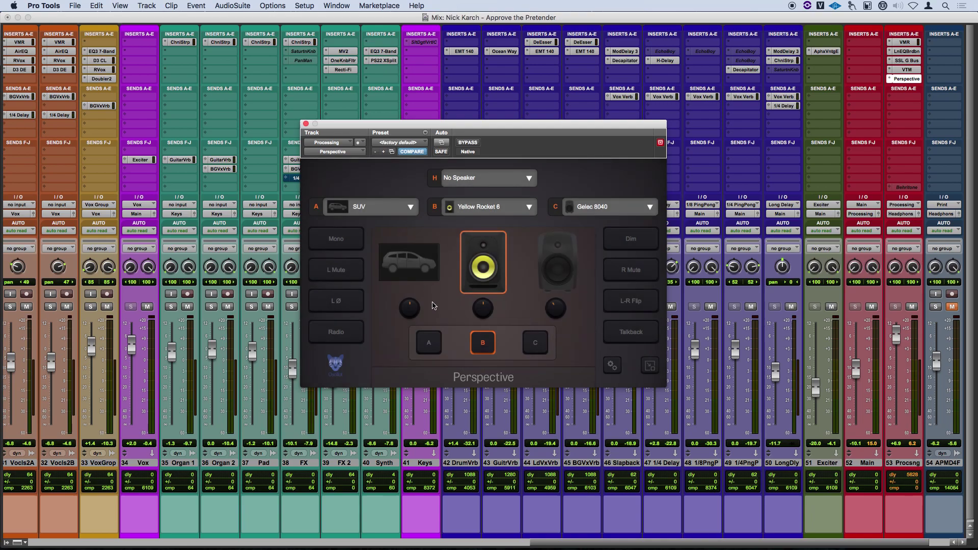
{"action": "left_click", "coordinate": [356, 206]}
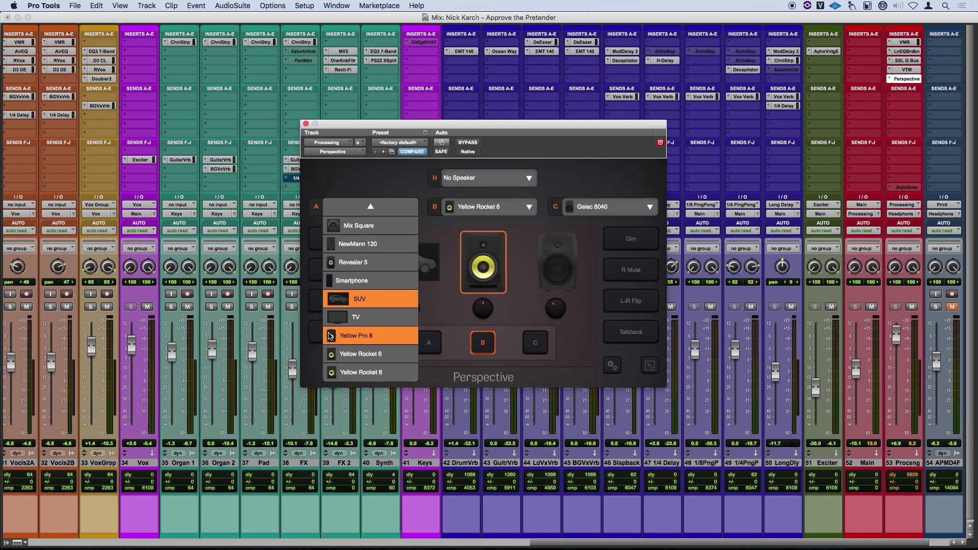
{"action": "left_click", "coordinate": [334, 318]}
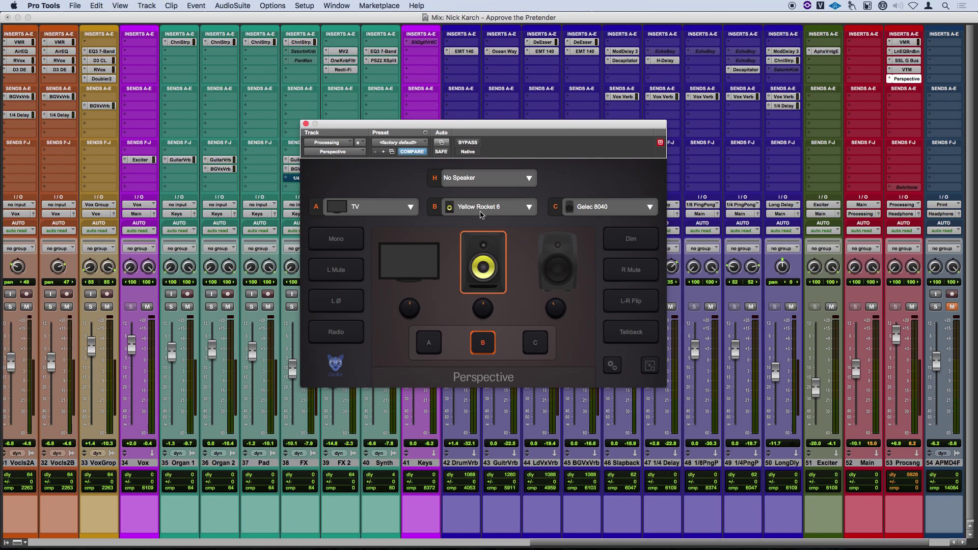
{"action": "left_click", "coordinate": [480, 210]}
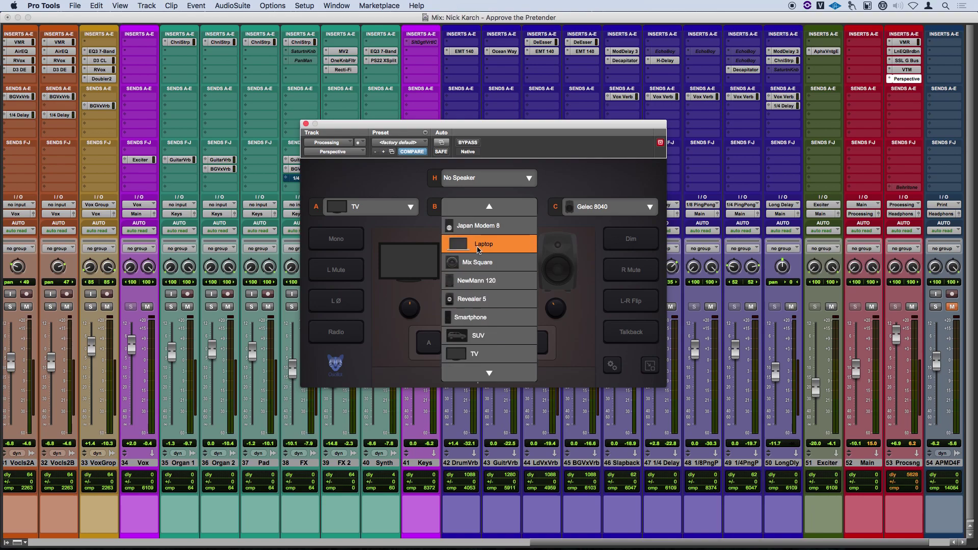
{"action": "left_click", "coordinate": [479, 244]}
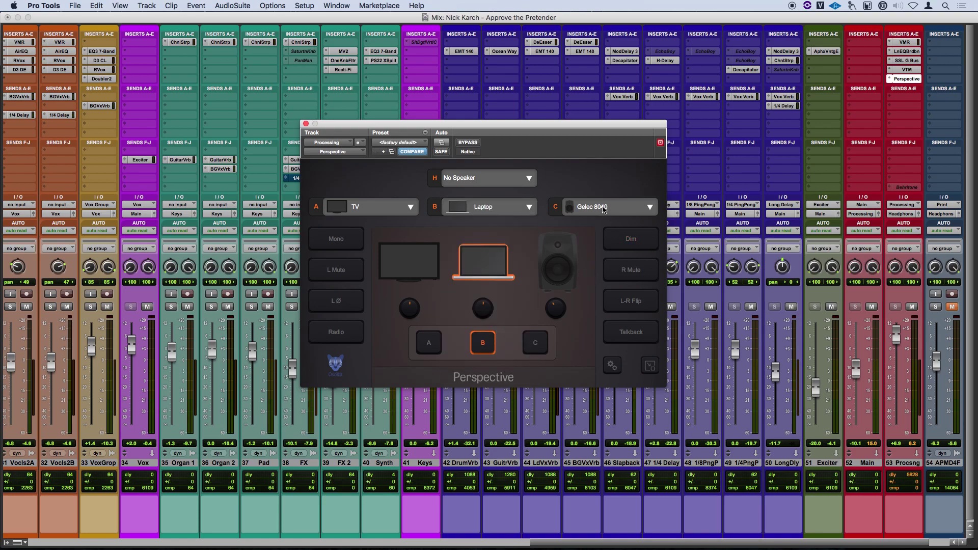
{"action": "left_click", "coordinate": [604, 209]}
{"action": "scroll", "coordinate": [608, 317], "scroll_direction": "down", "scroll_amount": 8}
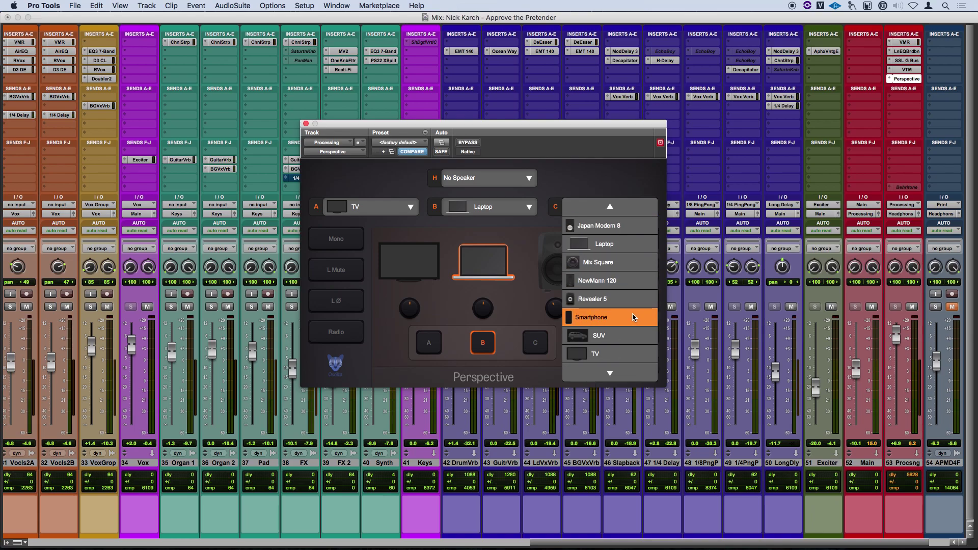
{"action": "left_click", "coordinate": [612, 263]}
{"action": "left_click", "coordinate": [493, 351]}
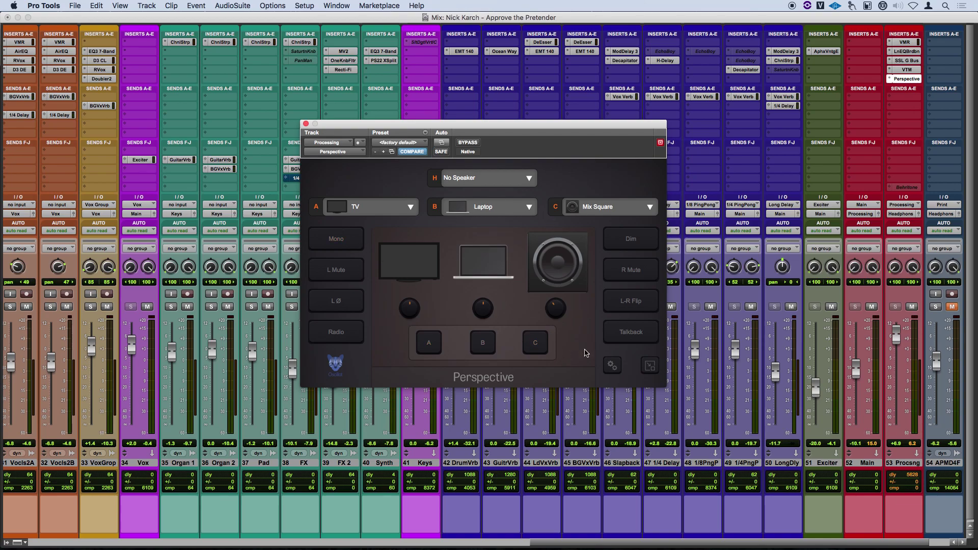
Step: Toggle the subwoofer and select the third crossover point in Perspective's settings, and save the settings
{"action": "left_click", "coordinate": [612, 365]}
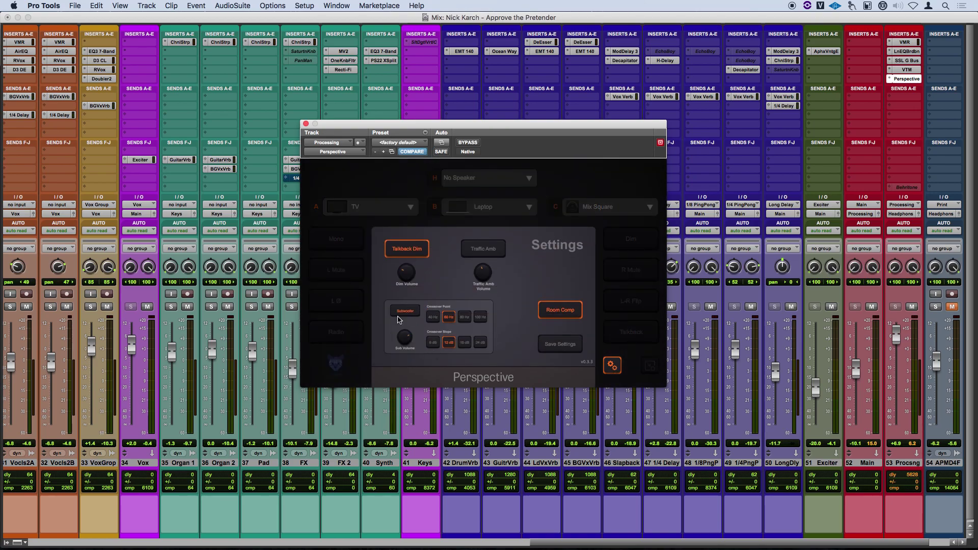
{"action": "left_click", "coordinate": [407, 313]}
{"action": "left_click", "coordinate": [467, 319]}
{"action": "left_click", "coordinate": [556, 350]}
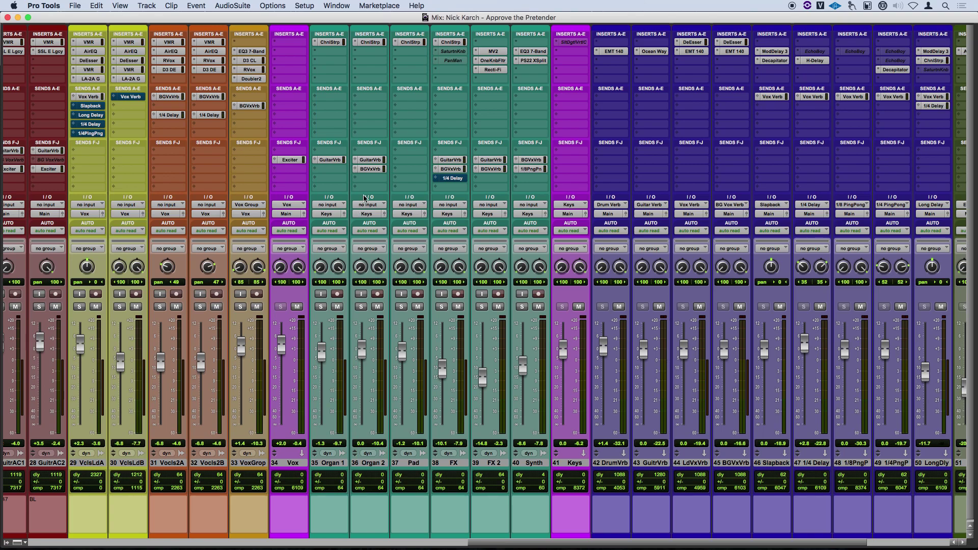
Step: Reopen Perspective from the Processing track's inserts and move its window well clear of the Processing channel
{"action": "scroll", "coordinate": [445, 228], "scroll_direction": "right", "scroll_amount": 15}
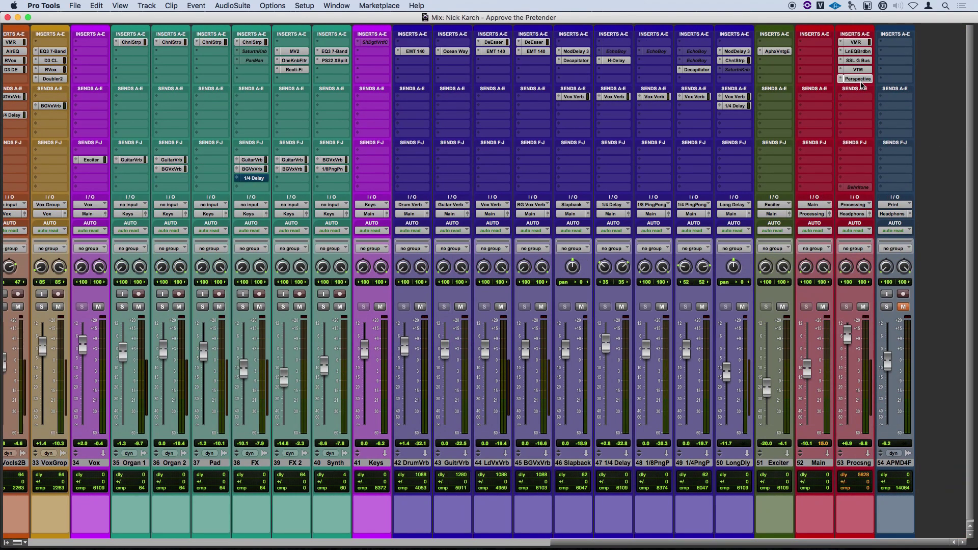
{"action": "left_click", "coordinate": [861, 79]}
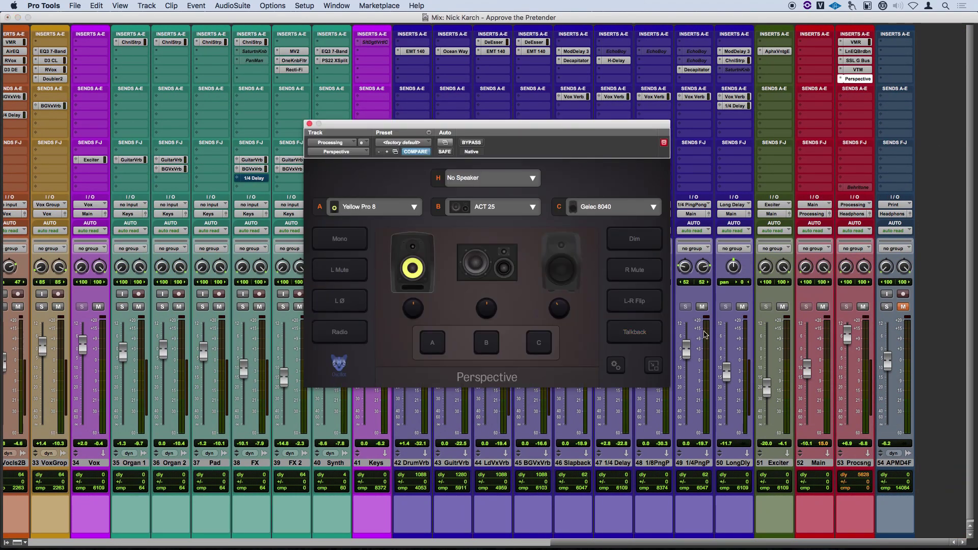
{"action": "left_click_drag", "start_coordinate": [609, 130], "coordinate": [444, 147]}
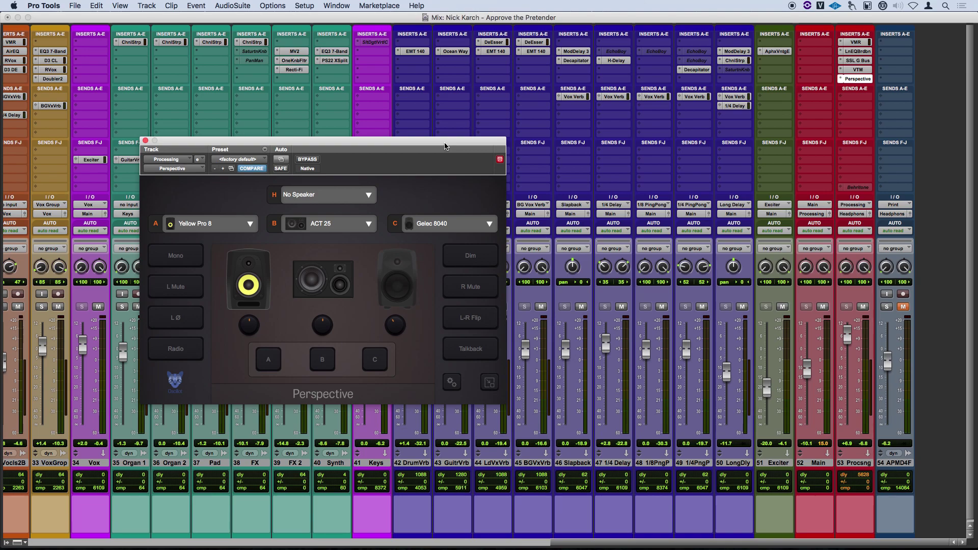
Step: Toggle Talkback on and off in Perspective
{"action": "left_click", "coordinate": [472, 351]}
{"action": "left_click", "coordinate": [473, 352]}
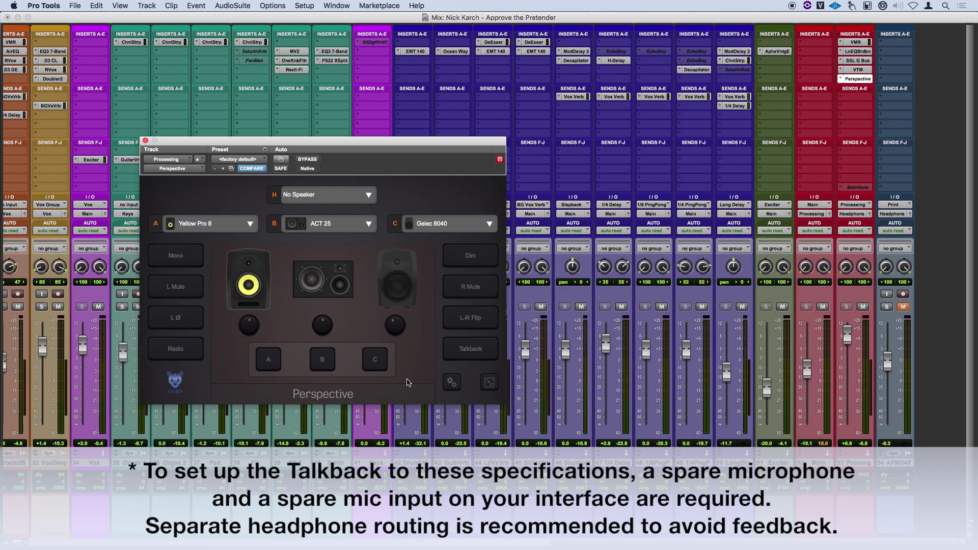
Step: Create one new mono Aux Input track directly after the APMD4F track
{"action": "left_click", "coordinate": [894, 463]}
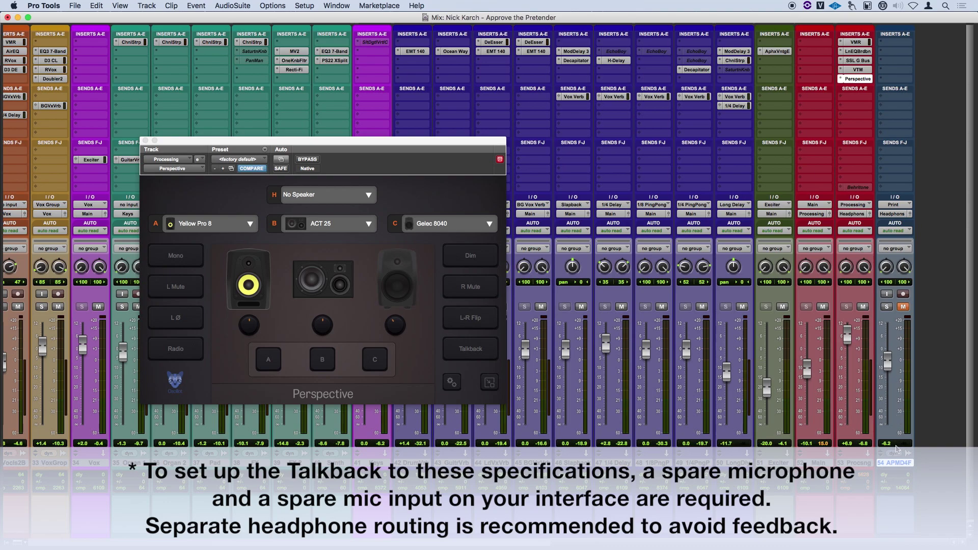
{"action": "key", "text": "super+shift+n"}
{"action": "key", "text": "super+Down"}
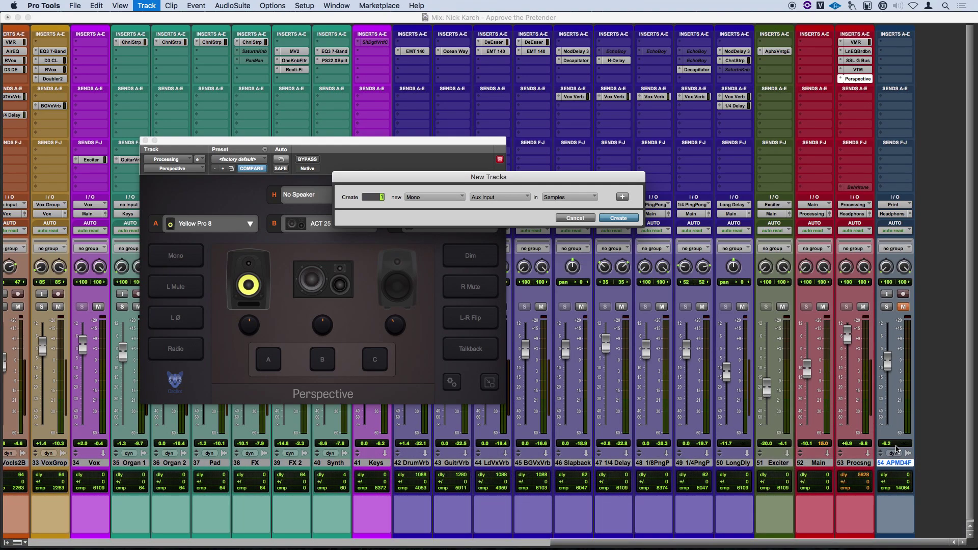
{"action": "key", "text": "Return"}
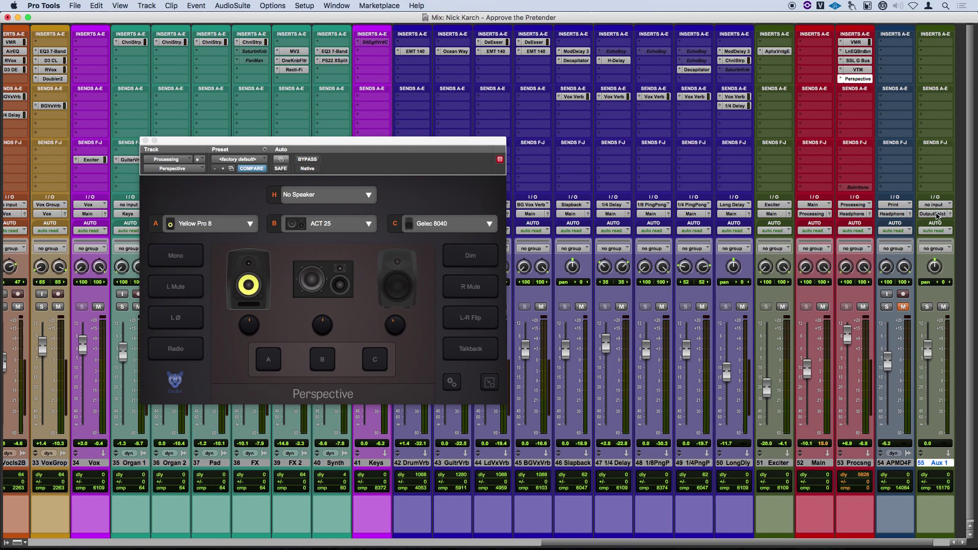
Step: Set the new Aux 1 track's input to the interface's A4 - Apollo 4 (Mono)
{"action": "left_click", "coordinate": [934, 205]}
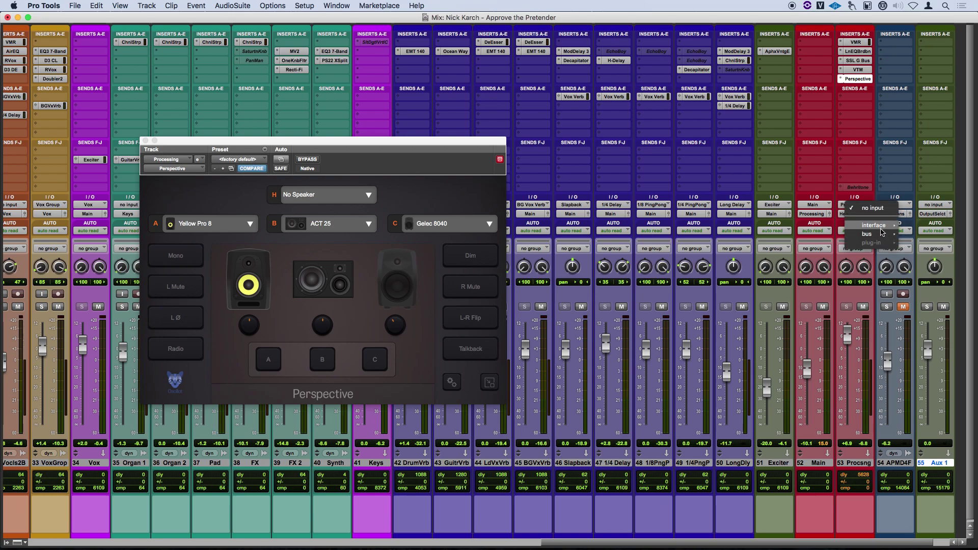
{"action": "mouse_move", "coordinate": [877, 229]}
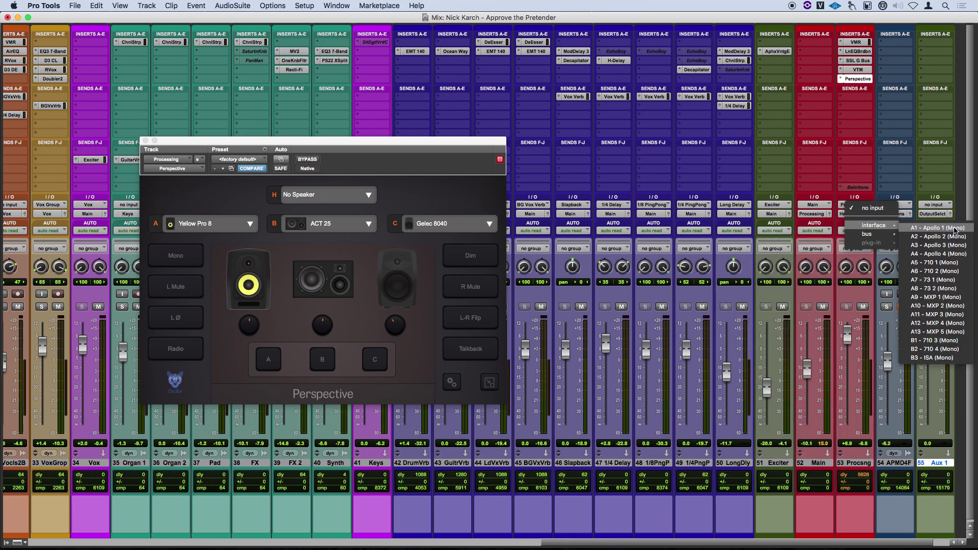
{"action": "left_click", "coordinate": [946, 254]}
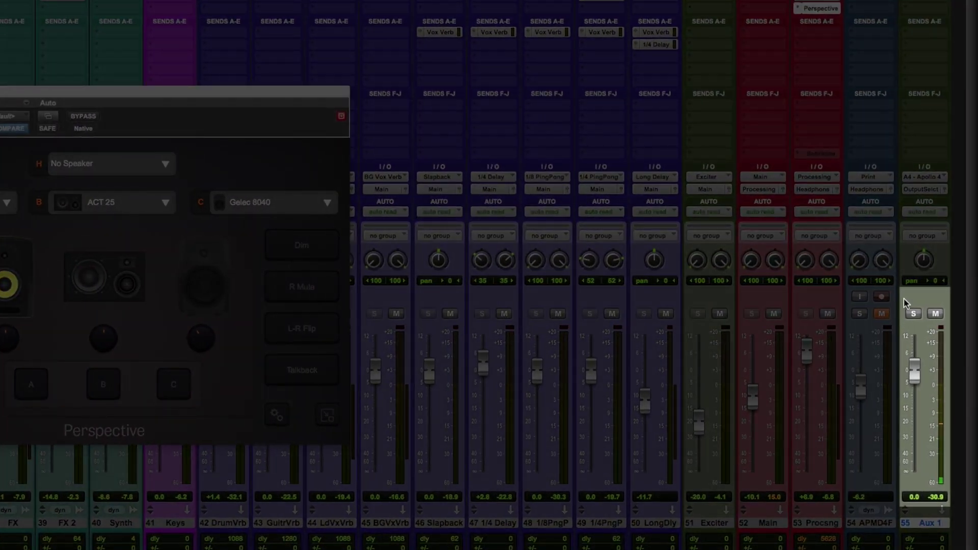
Step: Insert Oscillot's Perspective Talkback Remote (mono) in Aux 1's second insert slot, and close its window after moving it aside
{"action": "left_click", "coordinate": [286, 381]}
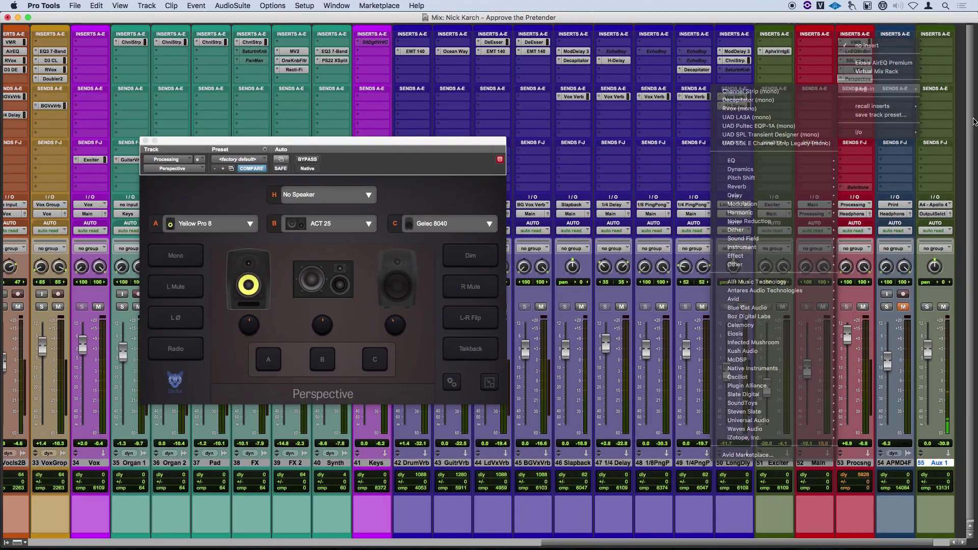
{"action": "left_click", "coordinate": [866, 51]}
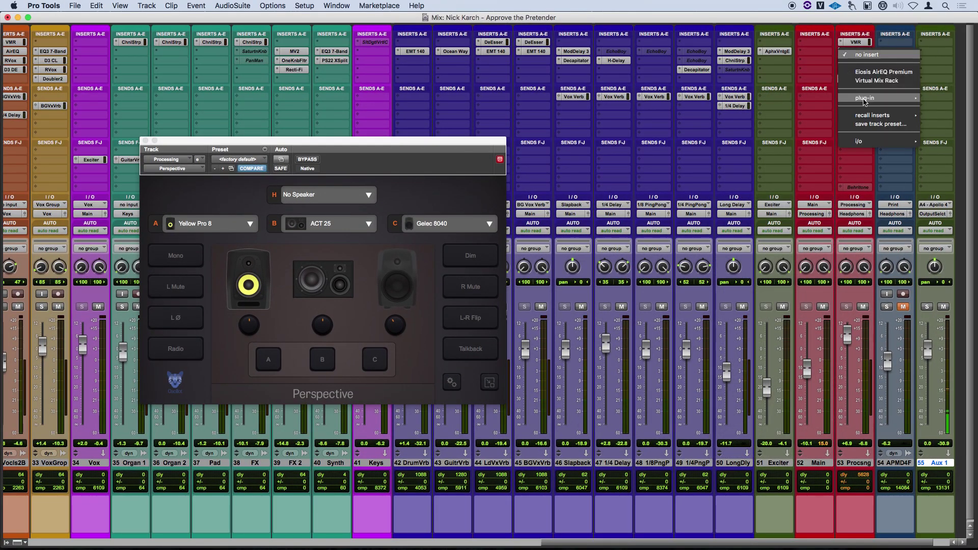
{"action": "mouse_move", "coordinate": [872, 99]}
{"action": "mouse_move", "coordinate": [753, 388]}
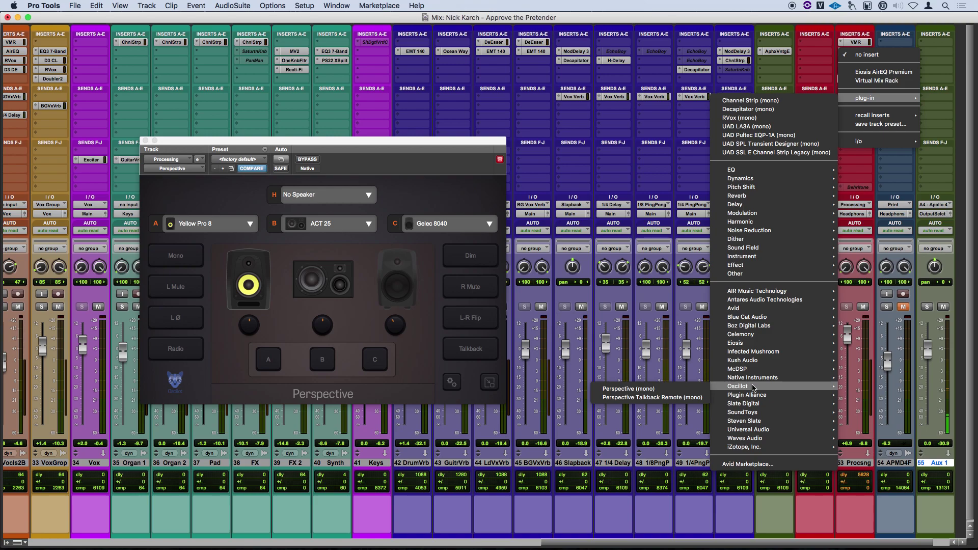
{"action": "left_click", "coordinate": [685, 396]}
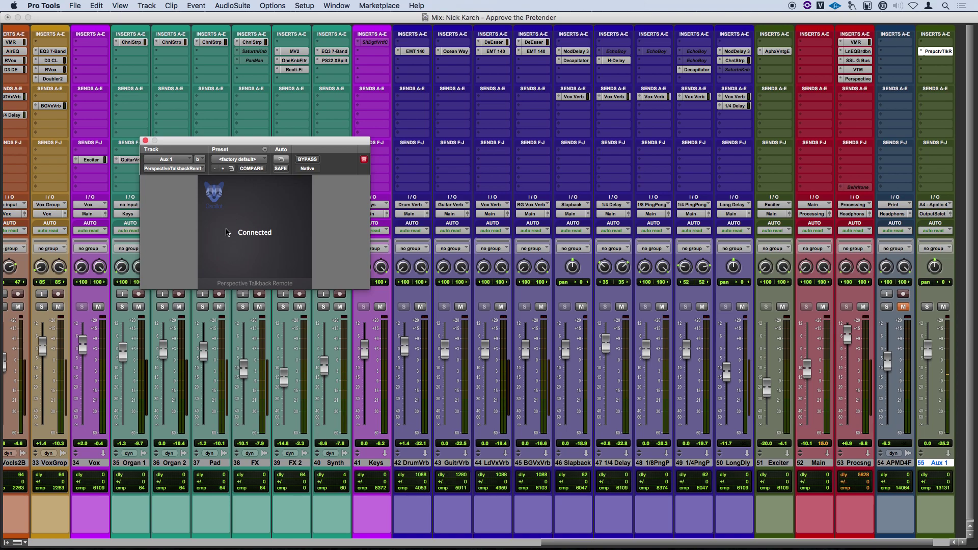
{"action": "left_click_drag", "start_coordinate": [282, 142], "coordinate": [587, 133]}
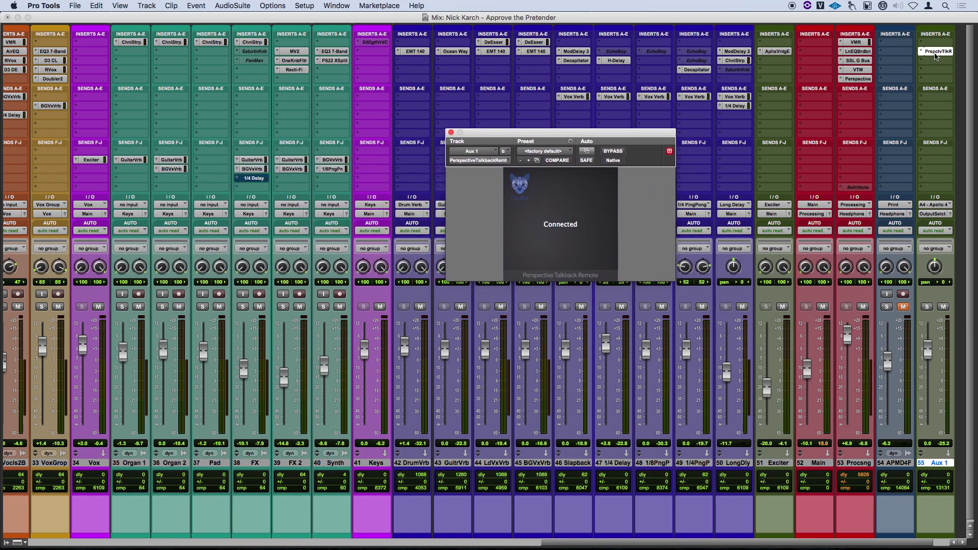
{"action": "left_click", "coordinate": [935, 53]}
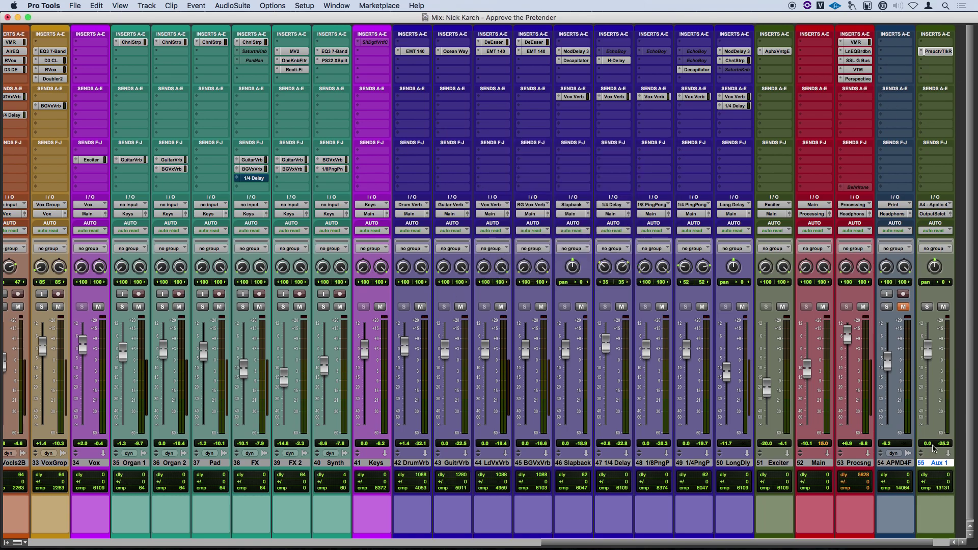
Step: Rename the Aux 1 track as Talkback and leave its output assignment as it is
{"action": "double_click", "coordinate": [937, 464]}
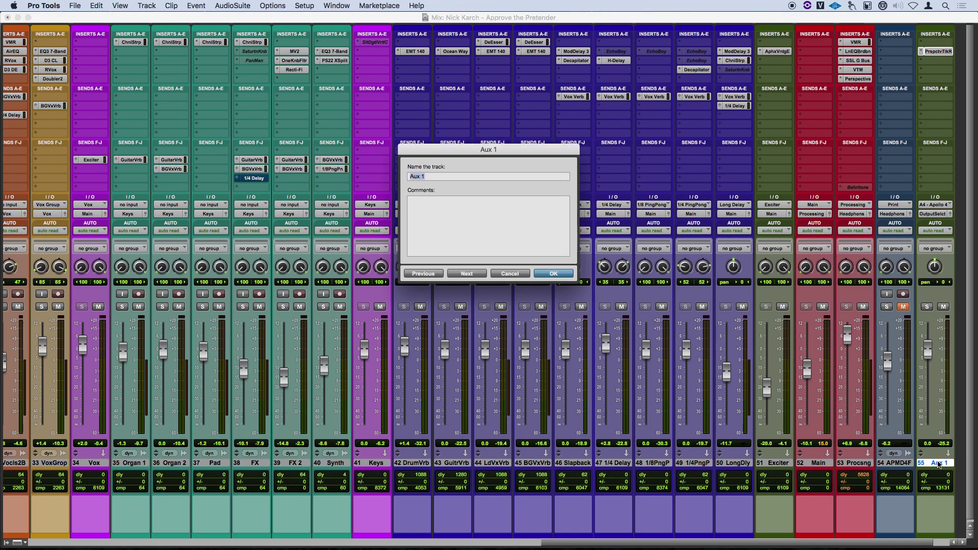
{"action": "type", "text": "Talkback"}
{"action": "key", "text": "Return"}
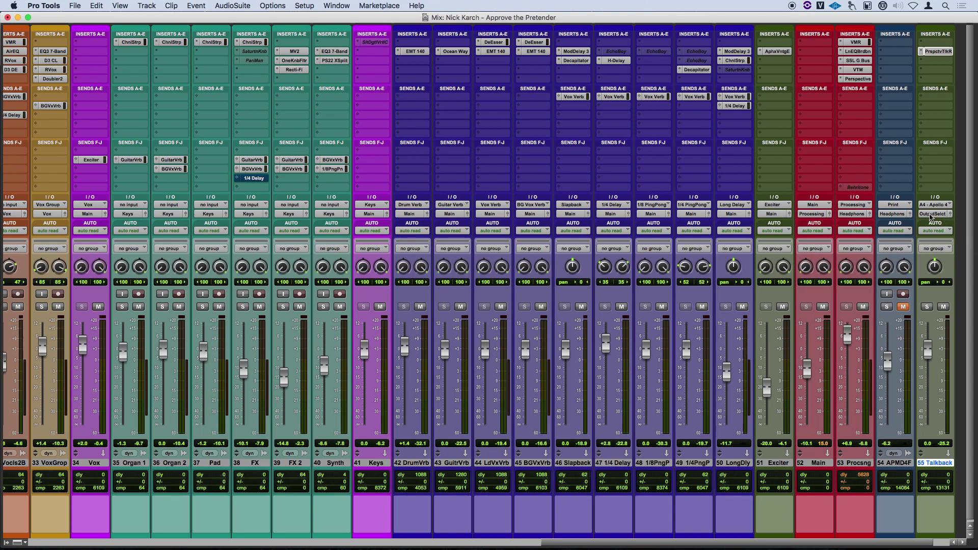
{"action": "left_click", "coordinate": [930, 214]}
{"action": "key", "text": "Escape"}
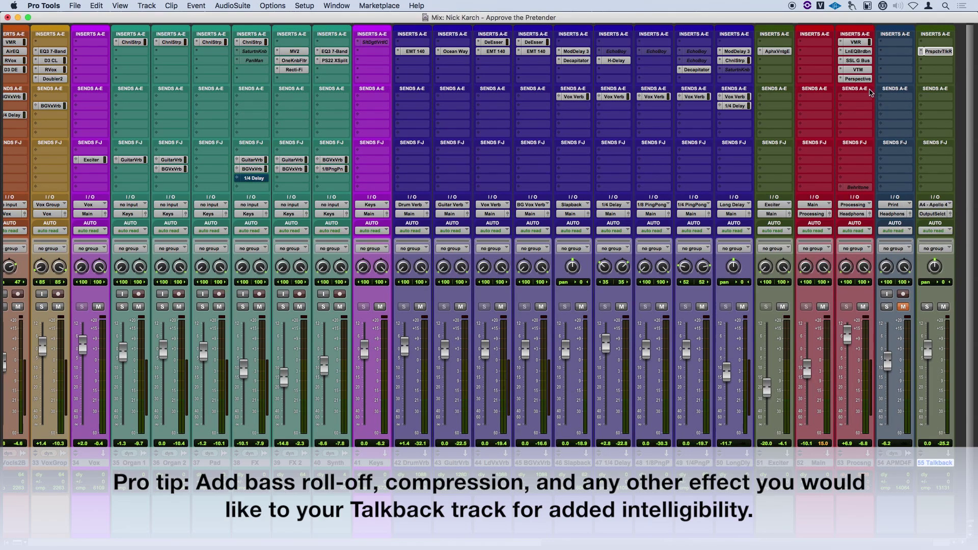
Step: Open Perspective from the Processing track's inserts and test Talkback by toggling it repeatedly, finishing with it off
{"action": "left_click", "coordinate": [857, 78]}
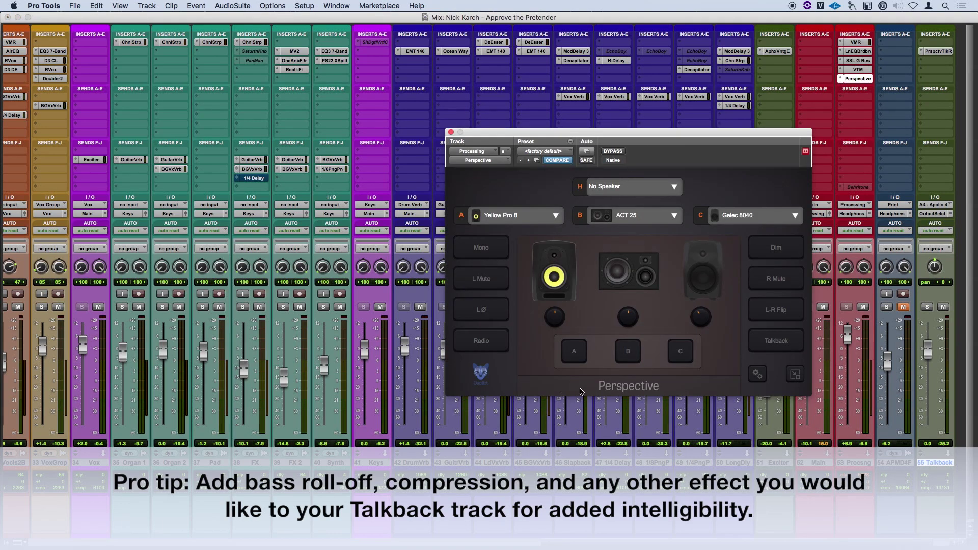
{"action": "left_click_drag", "start_coordinate": [695, 133], "coordinate": [613, 114]}
{"action": "left_click", "coordinate": [690, 327]}
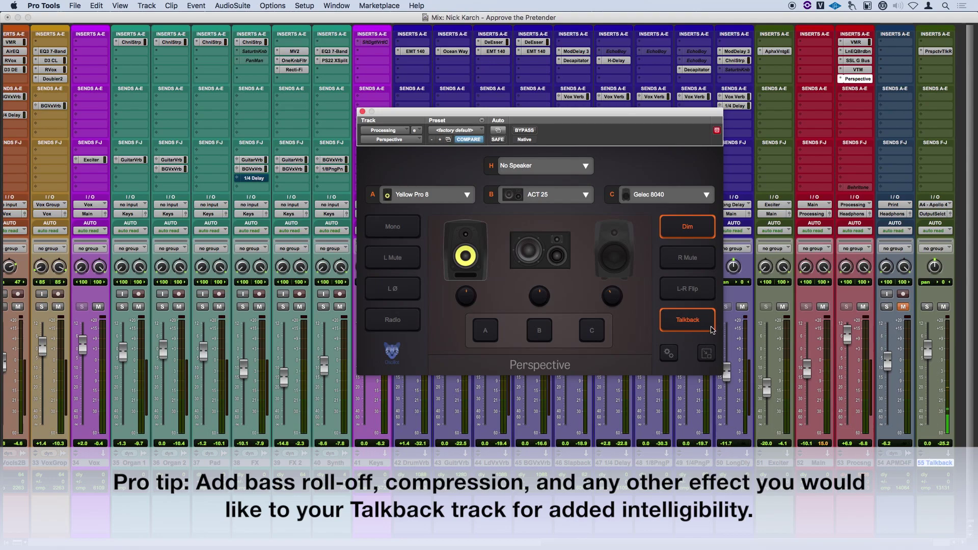
{"action": "left_click", "coordinate": [687, 328]}
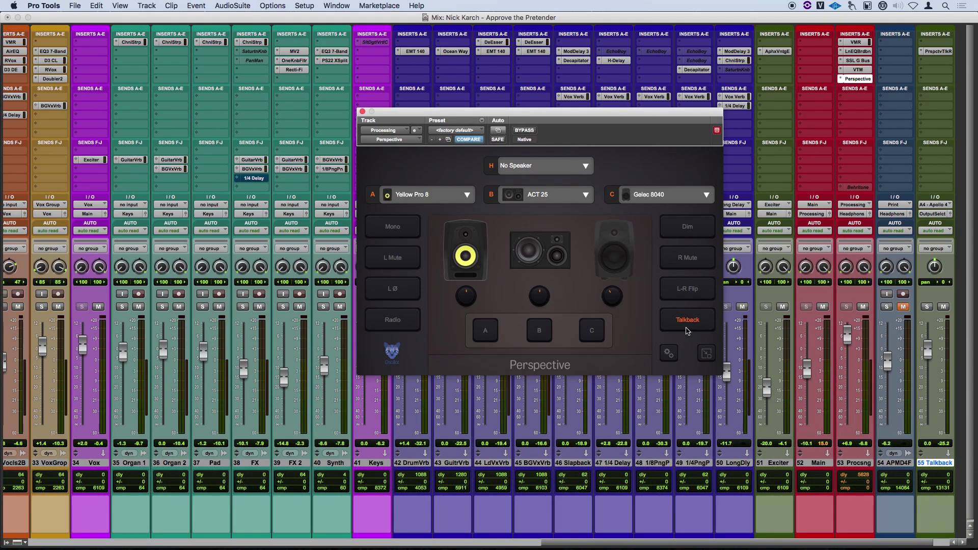
{"action": "left_click", "coordinate": [687, 331]}
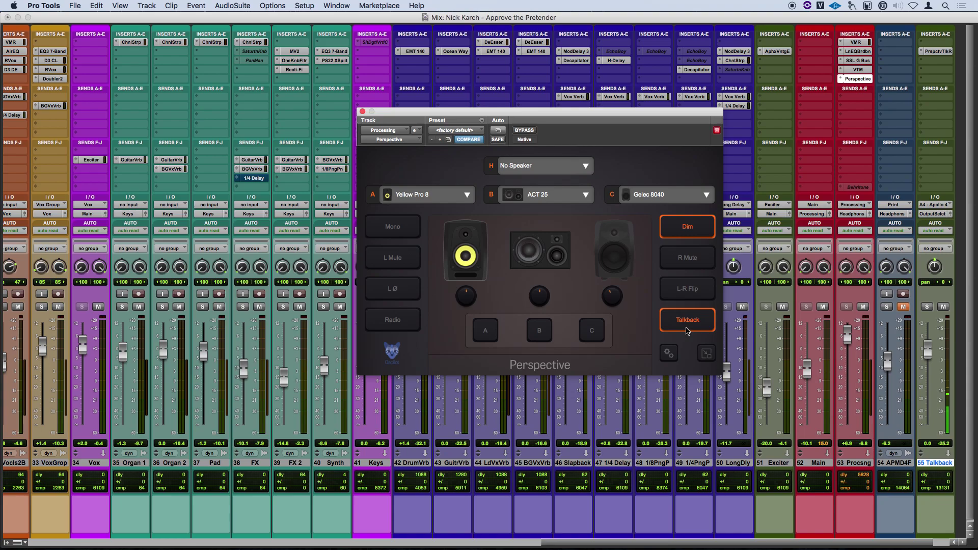
{"action": "left_click", "coordinate": [688, 330]}
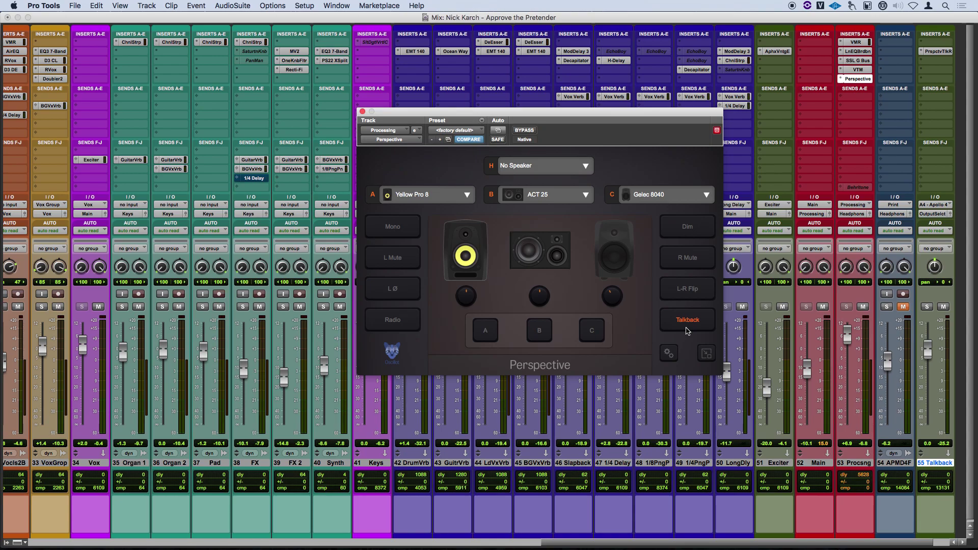
{"action": "left_click", "coordinate": [687, 330]}
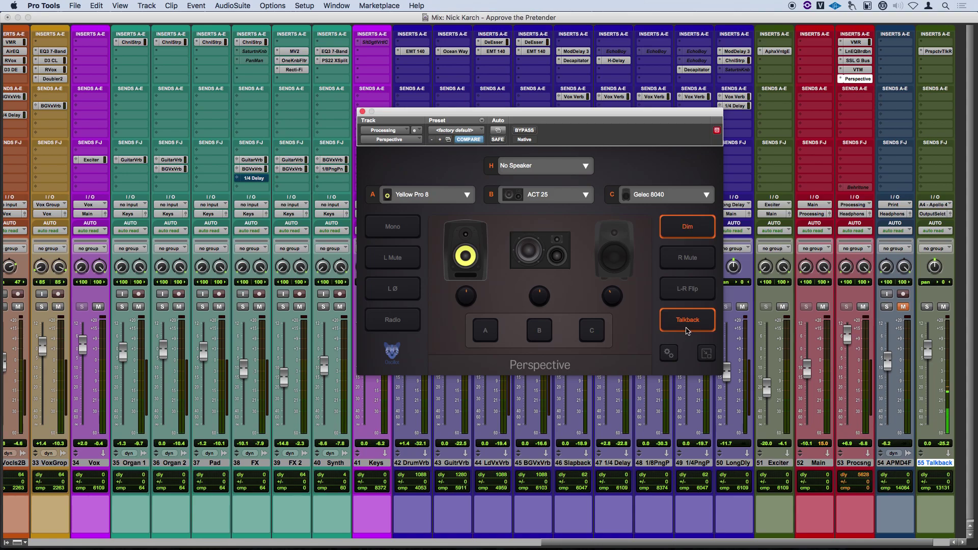
{"action": "left_click", "coordinate": [687, 330]}
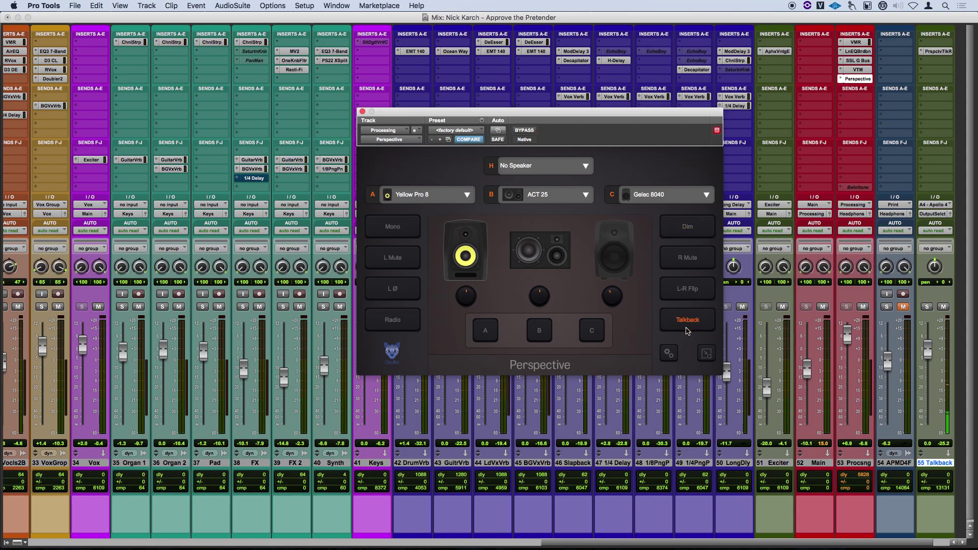
{"action": "left_click", "coordinate": [687, 330]}
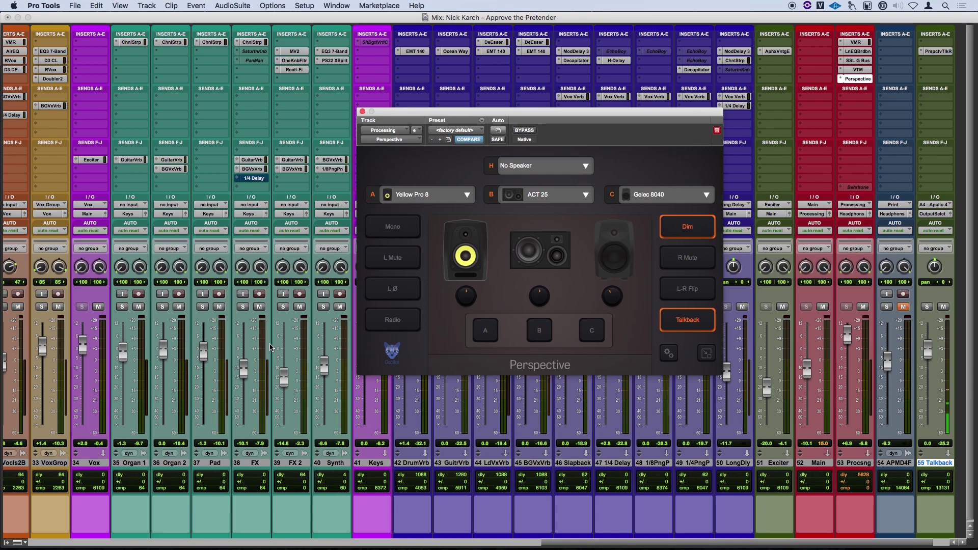
{"action": "left_click", "coordinate": [692, 330]}
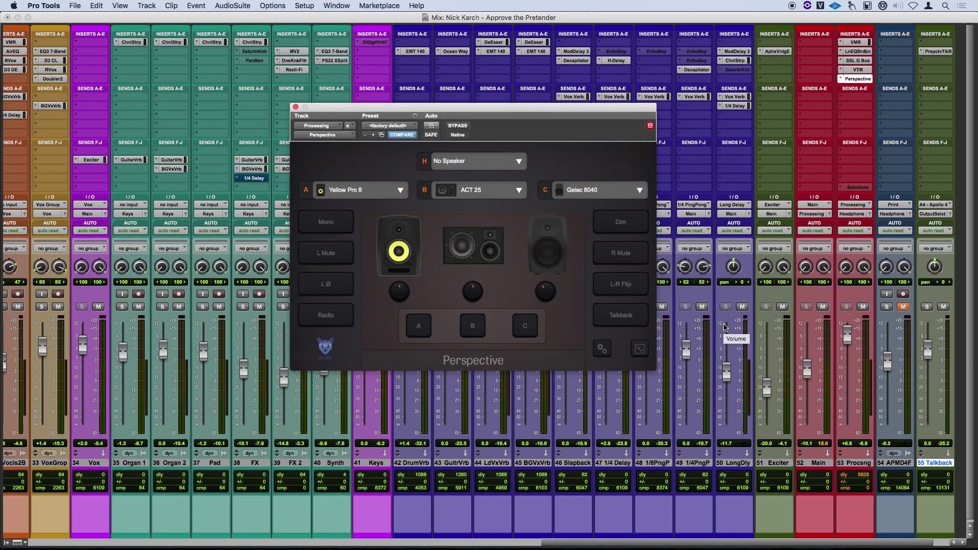
Step: Collapse Perspective to its compact view and toggle Talkback and Dim on and off there
{"action": "left_click_drag", "start_coordinate": [532, 113], "coordinate": [504, 49]}
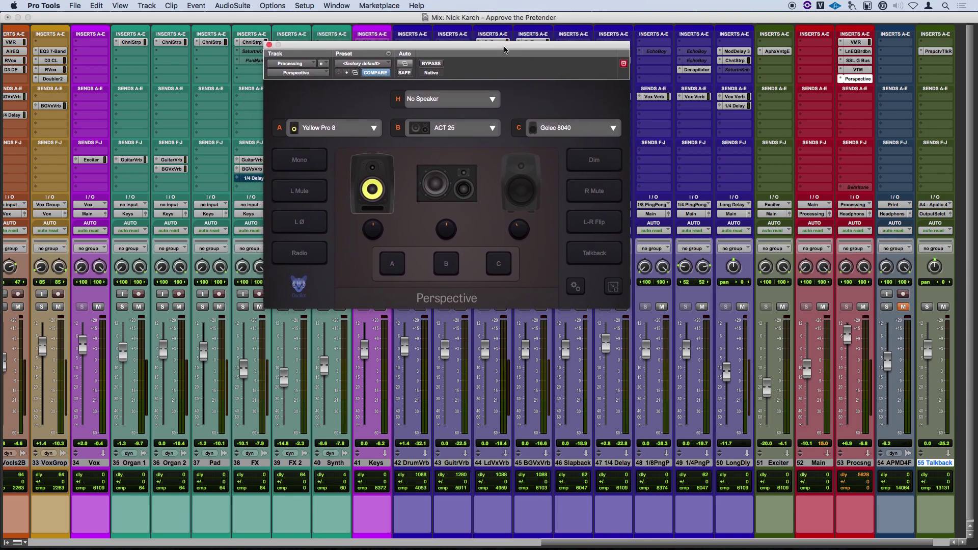
{"action": "left_click", "coordinate": [614, 290]}
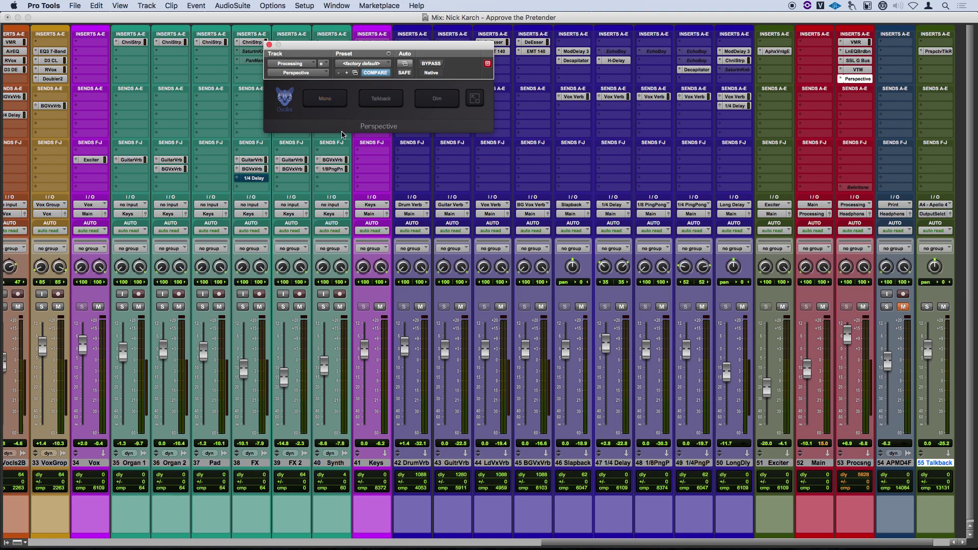
{"action": "left_click", "coordinate": [389, 109]}
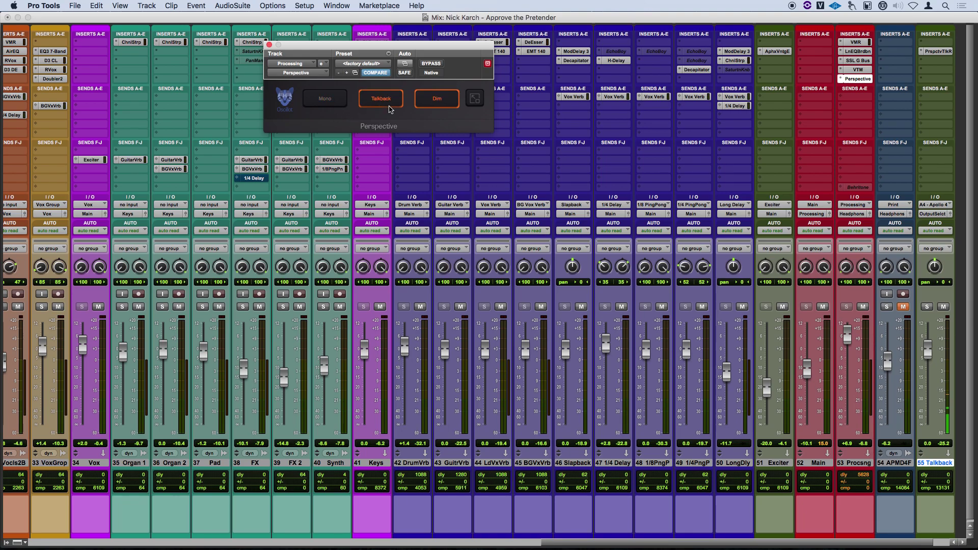
{"action": "left_click", "coordinate": [390, 109]}
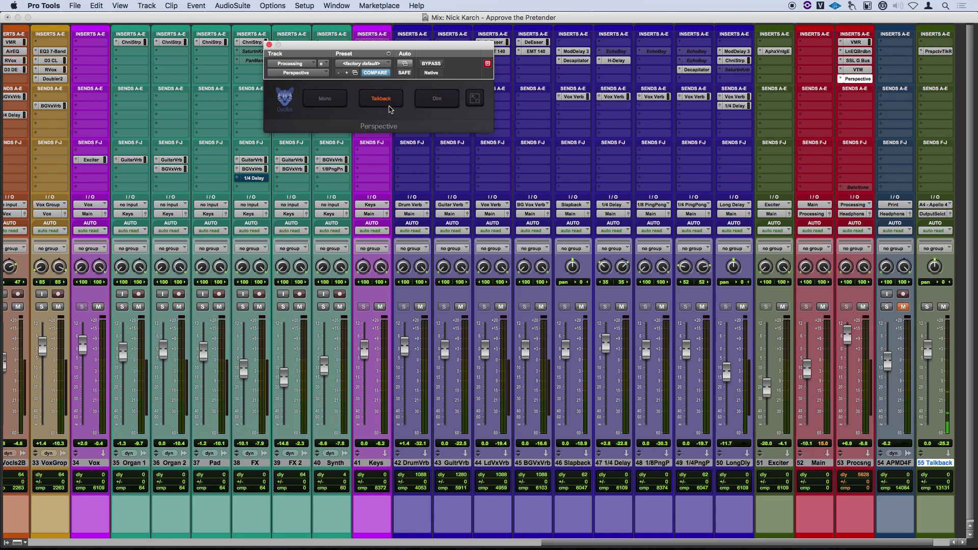
{"action": "left_click", "coordinate": [441, 107]}
{"action": "left_click", "coordinate": [441, 107]}
Step: Move the compact Perspective window off the insert slots, and open and close the DeEsser on the Lead Vox Verb track
{"action": "left_click_drag", "start_coordinate": [461, 46], "coordinate": [724, 206]}
{"action": "left_click", "coordinate": [494, 42]}
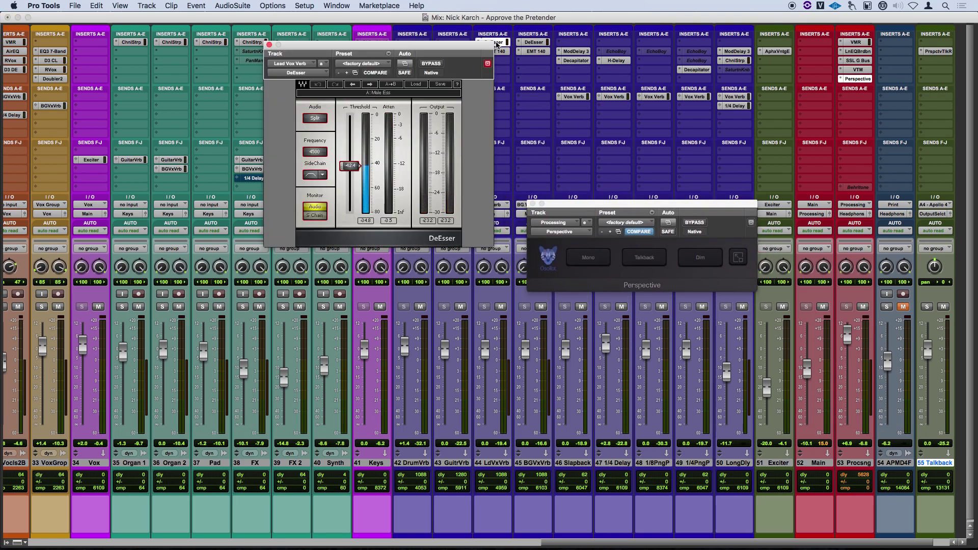
{"action": "left_click", "coordinate": [495, 43]}
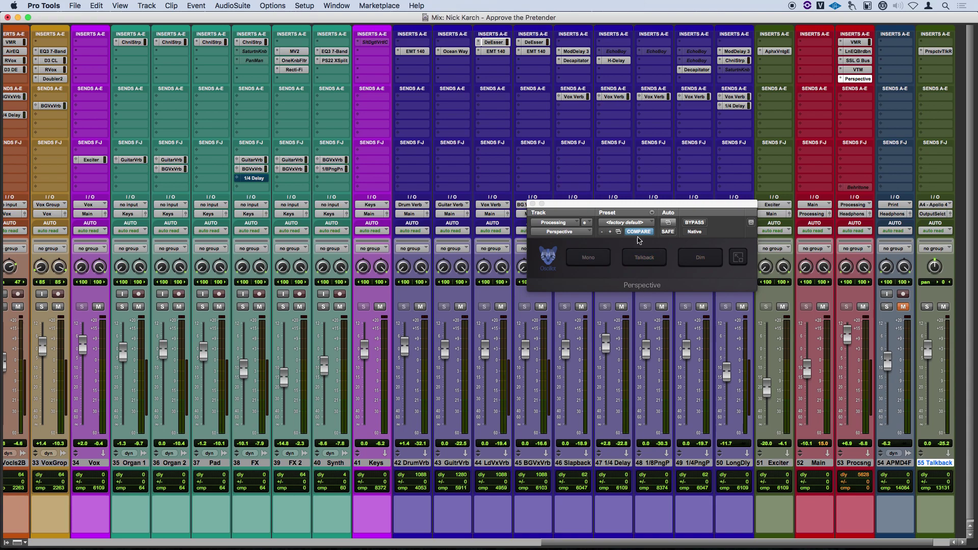
Step: Park the compact Perspective window over the last channels' comments area, toggle Talkback on and off, and push the window partly off-screen
{"action": "left_click_drag", "start_coordinate": [627, 206], "coordinate": [842, 460]}
{"action": "left_click", "coordinate": [840, 513]}
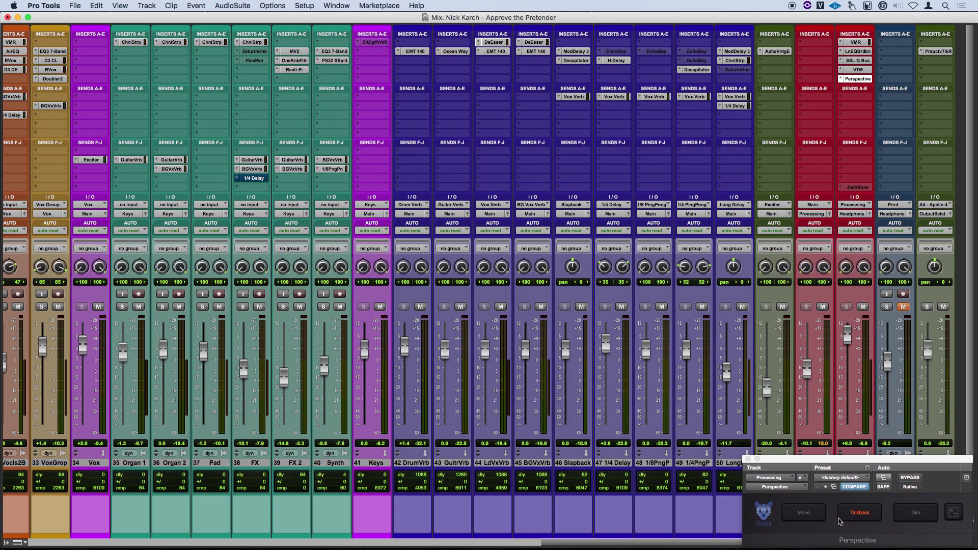
{"action": "left_click", "coordinate": [848, 518]}
{"action": "left_click_drag", "start_coordinate": [775, 464], "coordinate": [867, 486]}
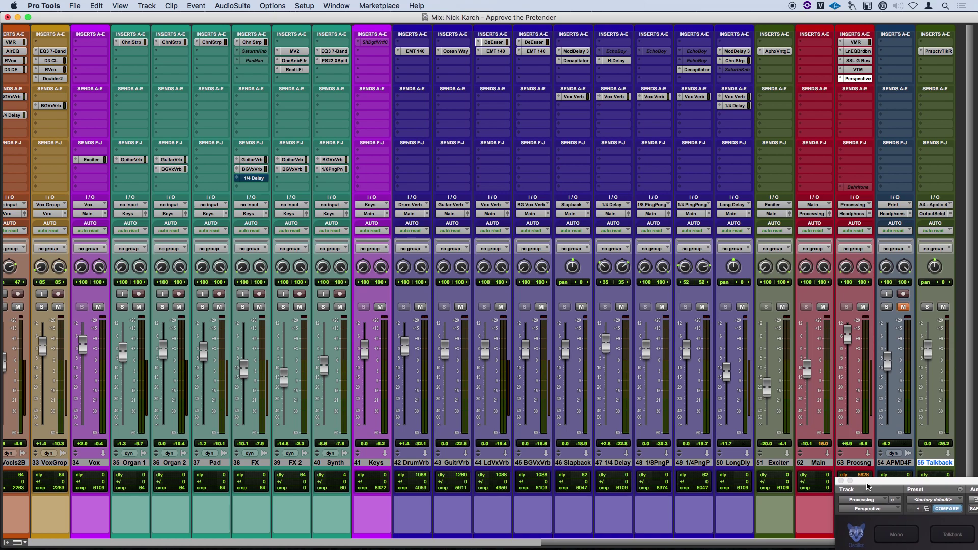
Step: Bring Perspective back over the mixer, expand it to the full view and place it clear of the Processing and Talkback channels
{"action": "left_click_drag", "start_coordinate": [868, 486], "coordinate": [283, 127]}
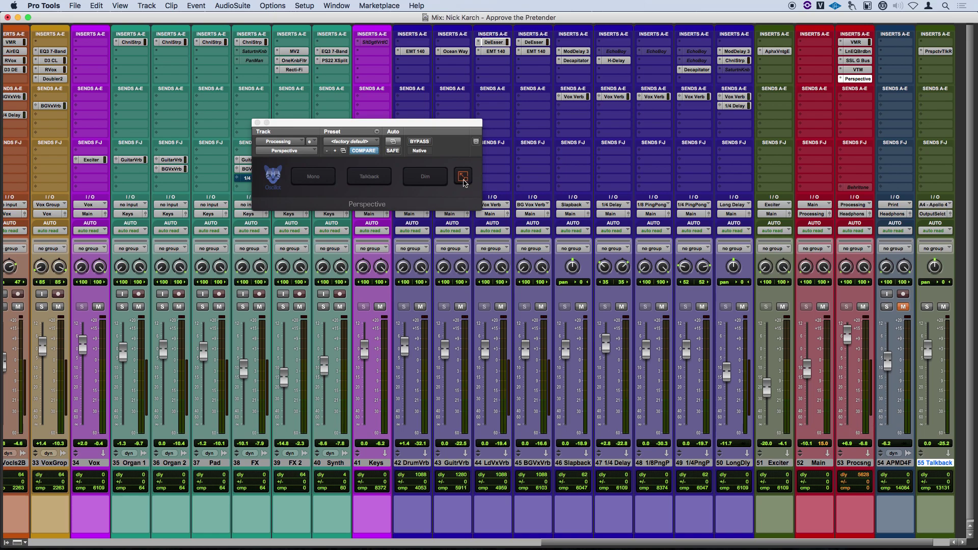
{"action": "left_click", "coordinate": [463, 176]}
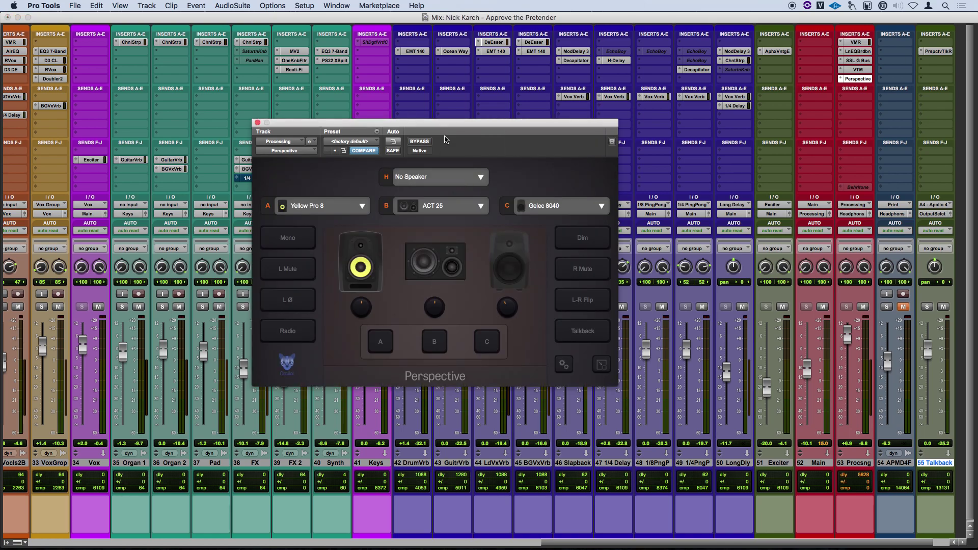
{"action": "left_click_drag", "start_coordinate": [450, 126], "coordinate": [555, 106]}
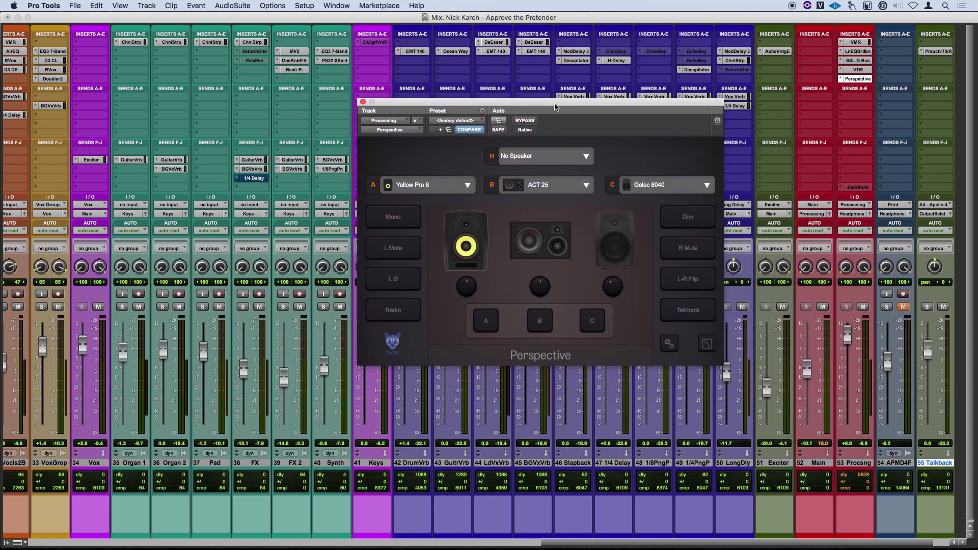